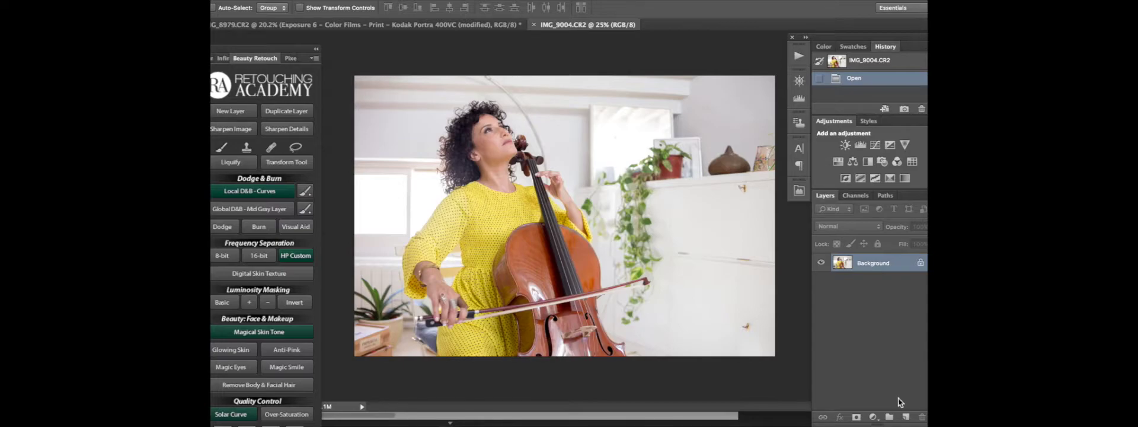
- Heal the skin spots on the cheek below the eye on a new layer and set its opacity to 32%
click(905, 417)
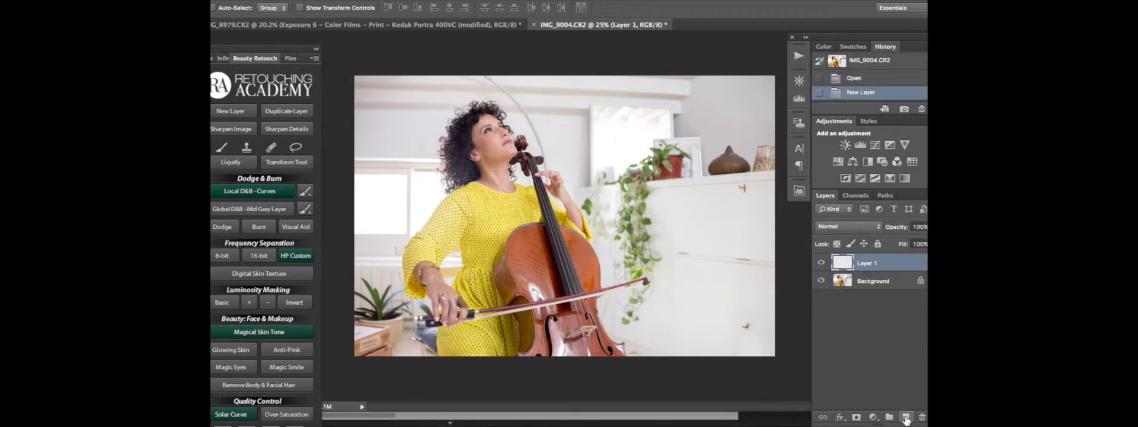
click(799, 81)
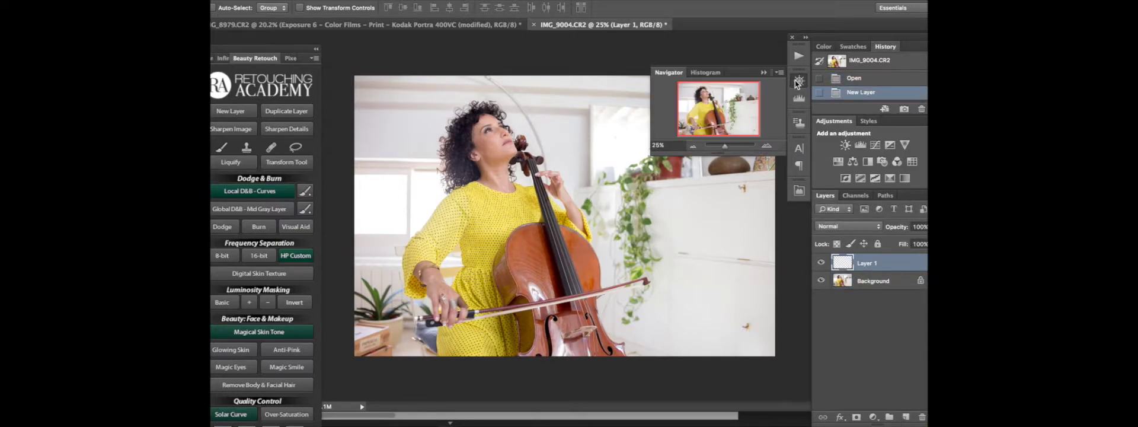
drag(725, 147, 729, 147)
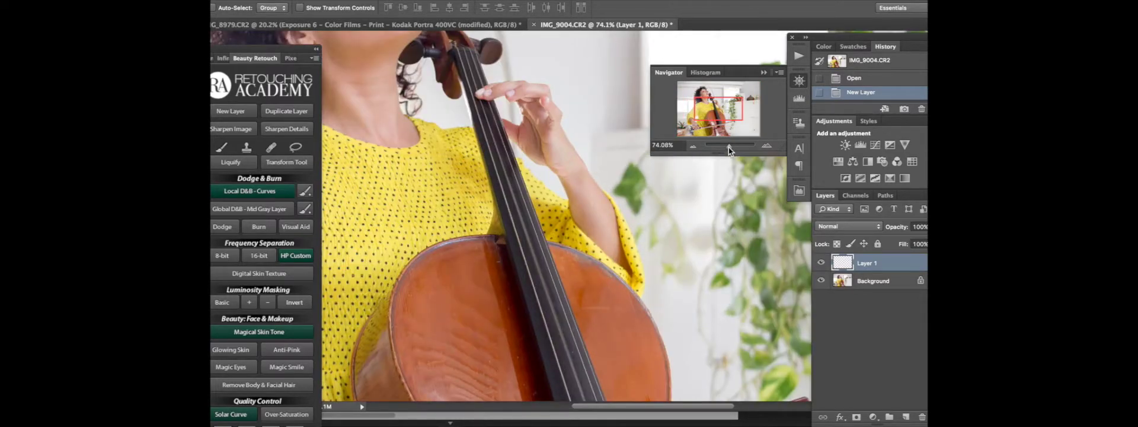
drag(729, 113, 718, 94)
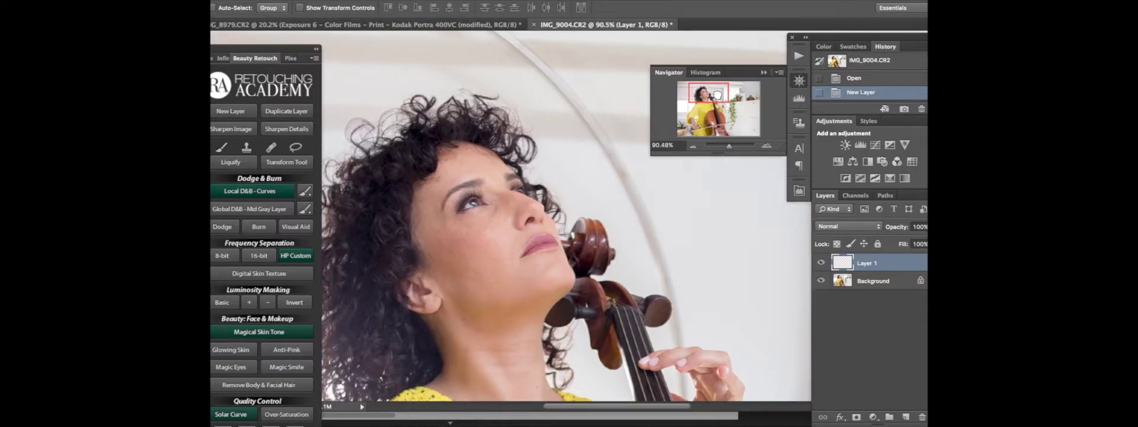
key(j)
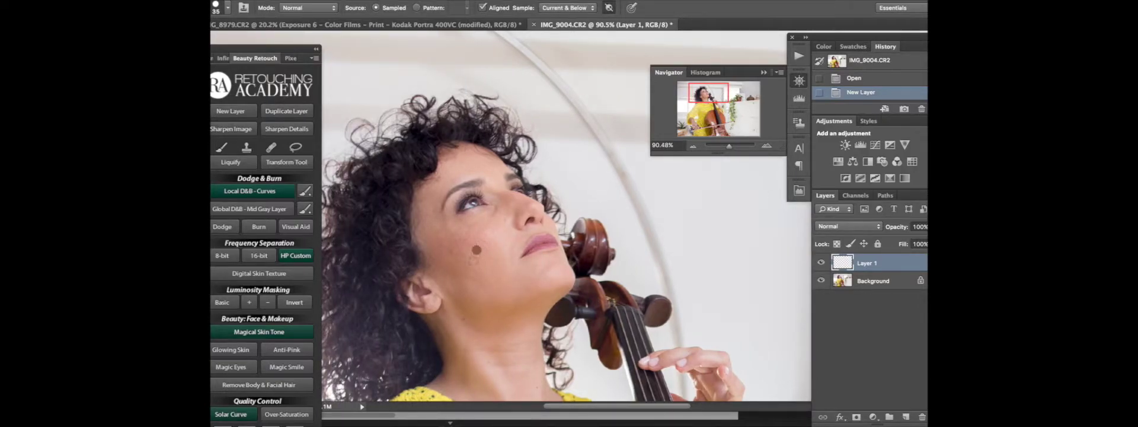
drag(492, 227, 492, 228)
click(494, 214)
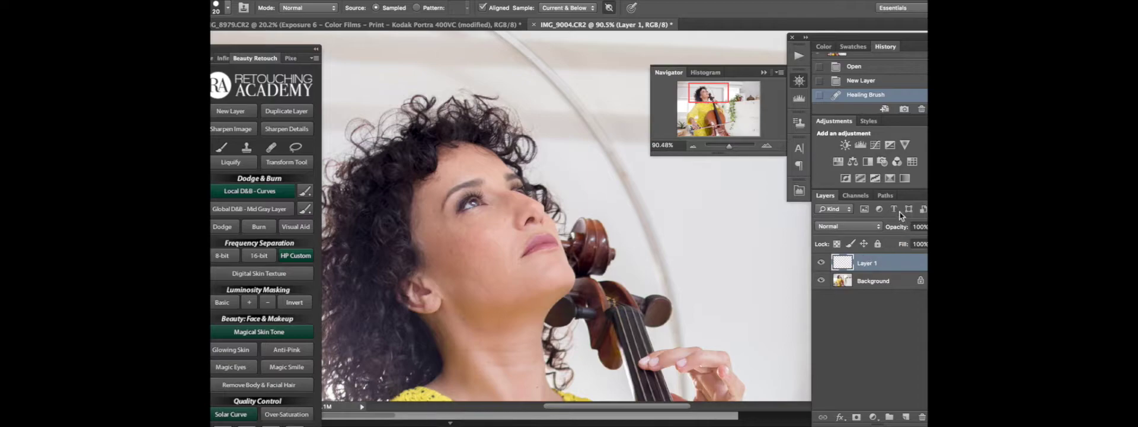
drag(898, 227, 811, 224)
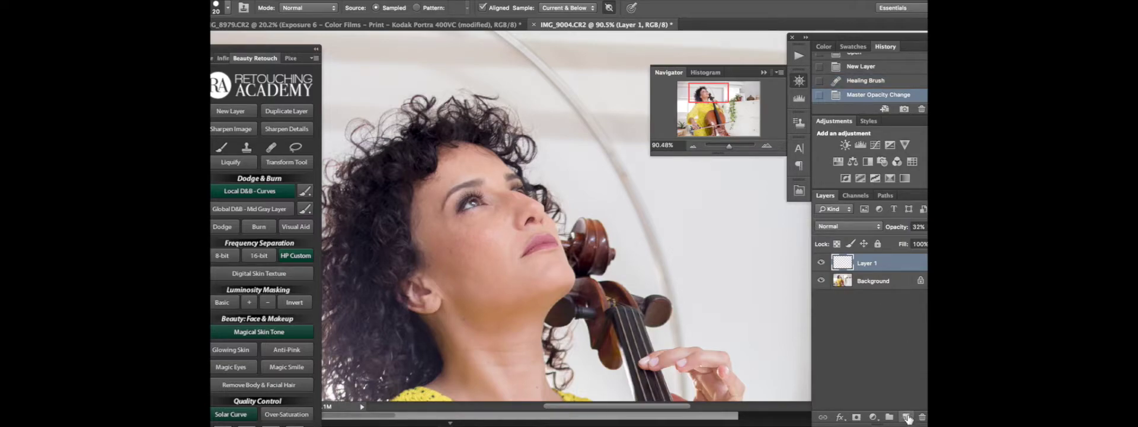
- Add another new layer and heal the blemishes on the chin with the Healing Brush at size 20
click(906, 417)
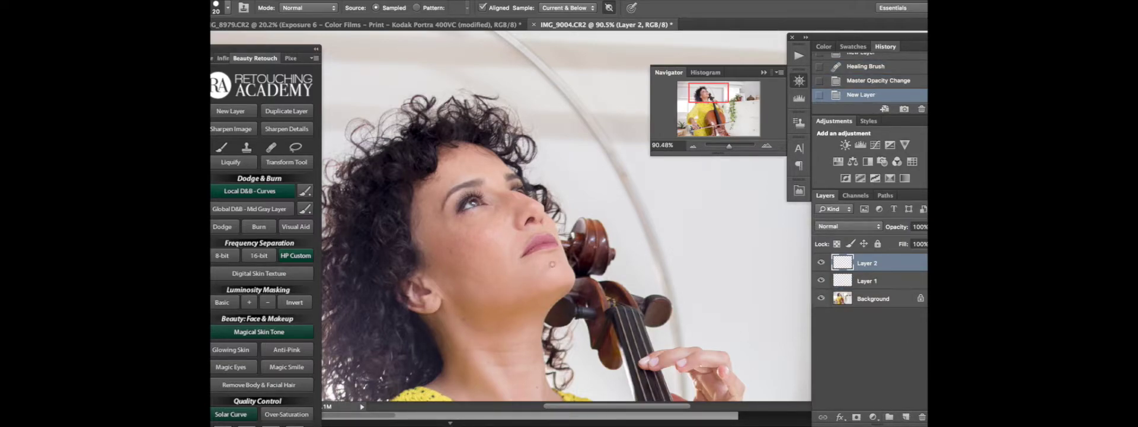
alt+click(546, 264)
drag(539, 271, 538, 274)
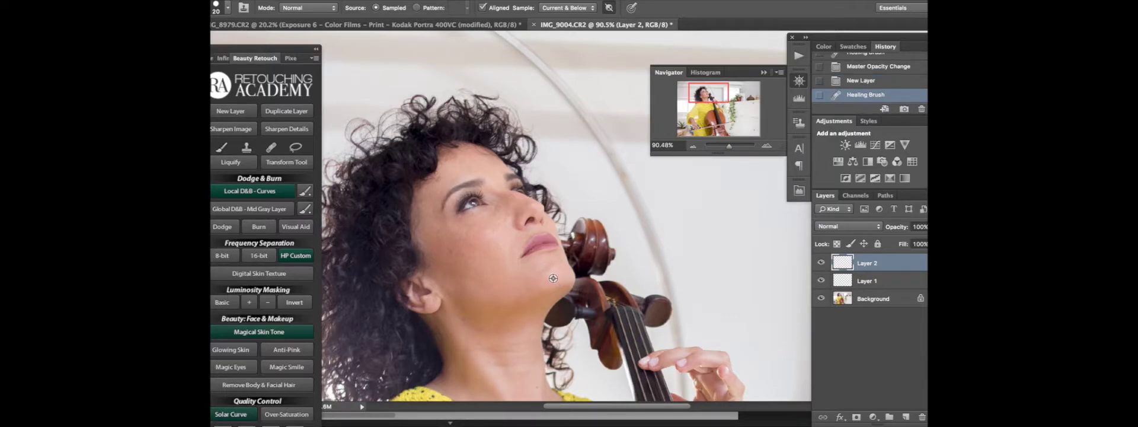
click(540, 275)
click(531, 283)
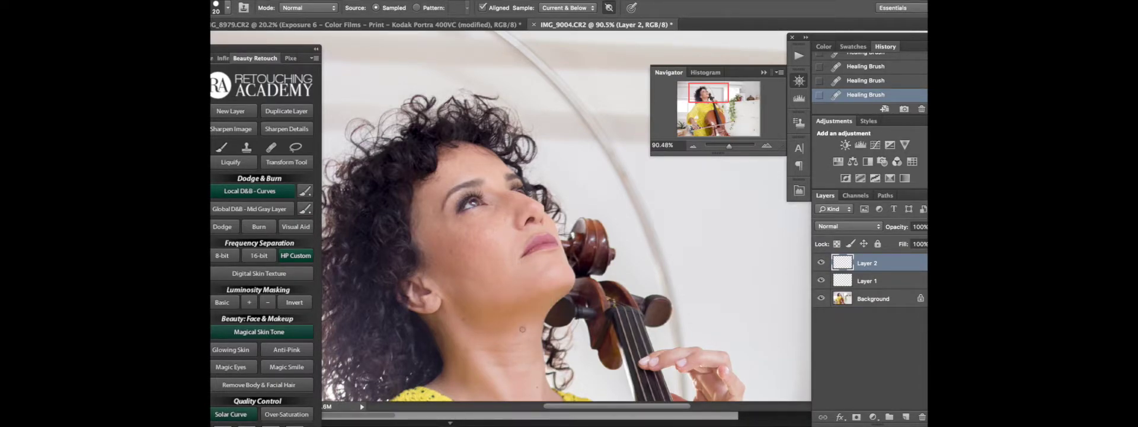
- Heal the small marks on the cheek and forehead with skin sampled from the cheek
alt+click(500, 230)
click(496, 227)
drag(495, 243, 497, 247)
drag(476, 171, 482, 160)
click(475, 270)
- Add a third new layer, and heal the remaining spots along the jaw on Layer 2
click(906, 417)
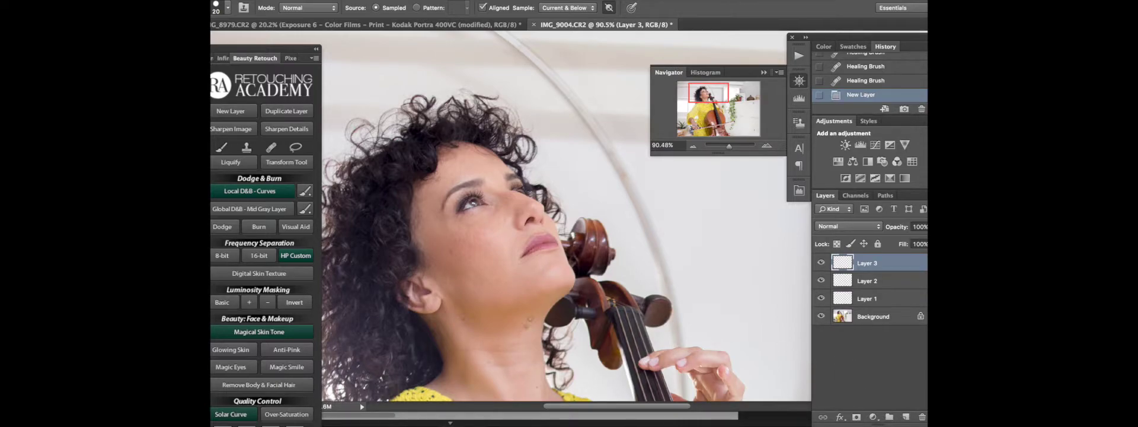
click(879, 281)
click(522, 286)
click(510, 291)
click(528, 291)
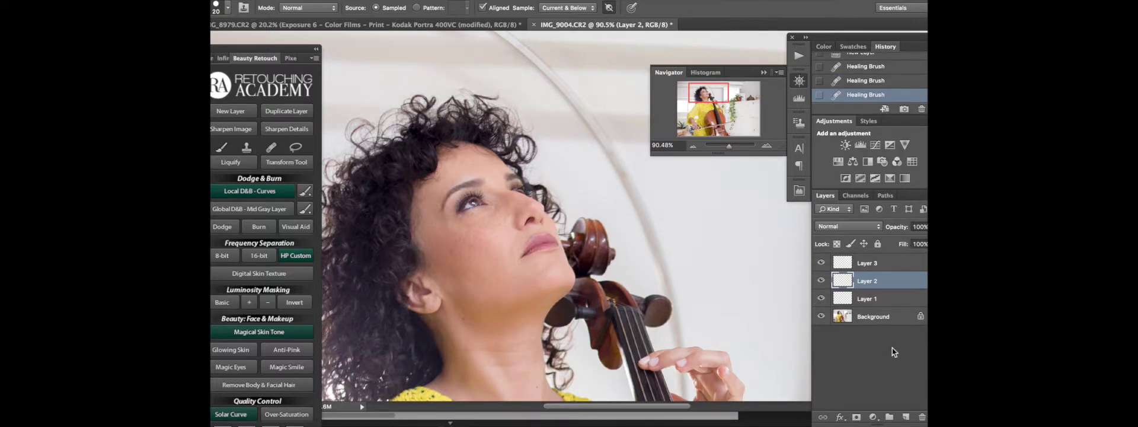
- Heal the neck lines on Layer 3 and set that layer's opacity to 40%
click(884, 264)
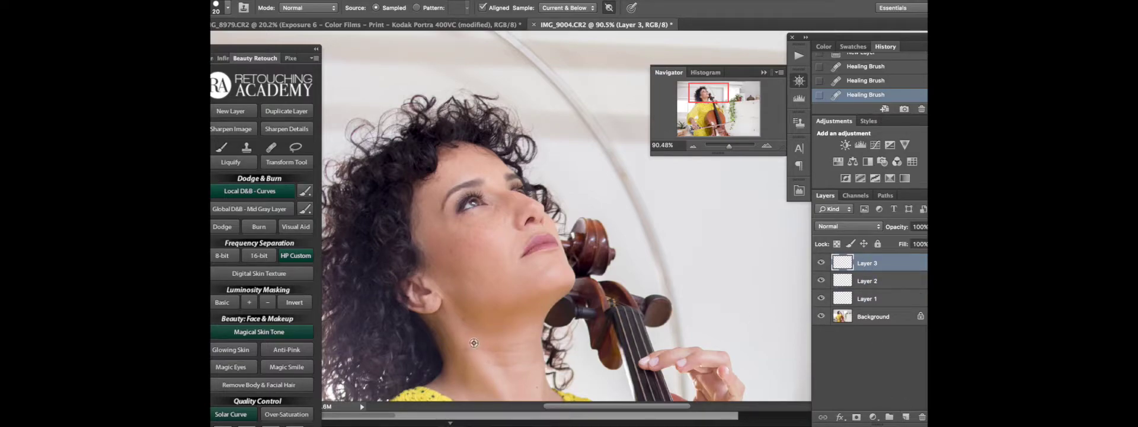
click(506, 340)
drag(902, 229, 791, 227)
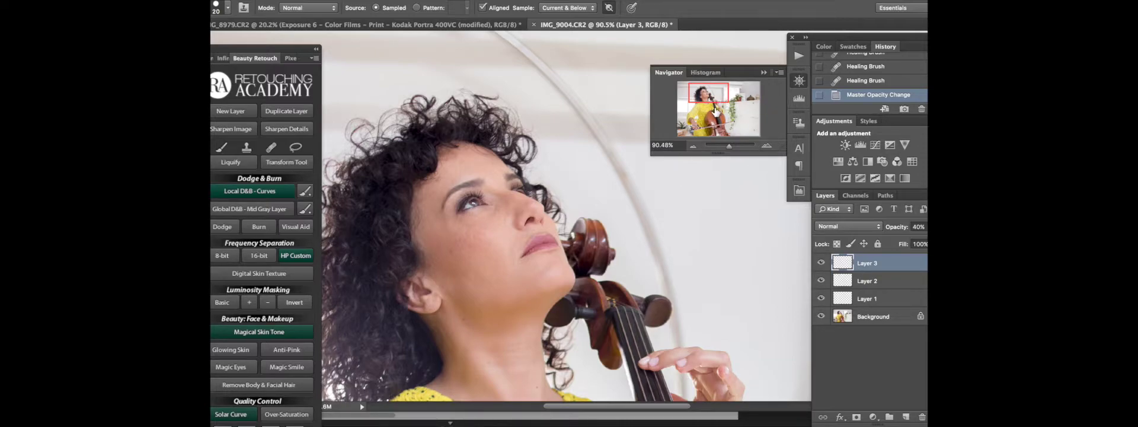
- Create the local dodge and burn curves setup with the Local D&B - Curves action
mouse_move(717, 96)
mouse_down()
mouse_move(720, 143)
mouse_move(699, 146)
mouse_move(729, 120)
mouse_move(723, 110)
mouse_up()
drag(728, 147, 727, 147)
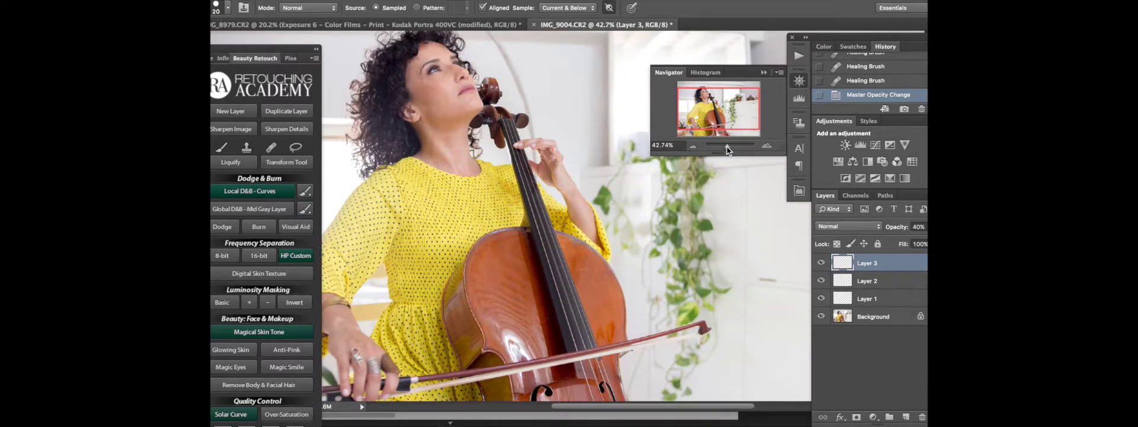
click(271, 191)
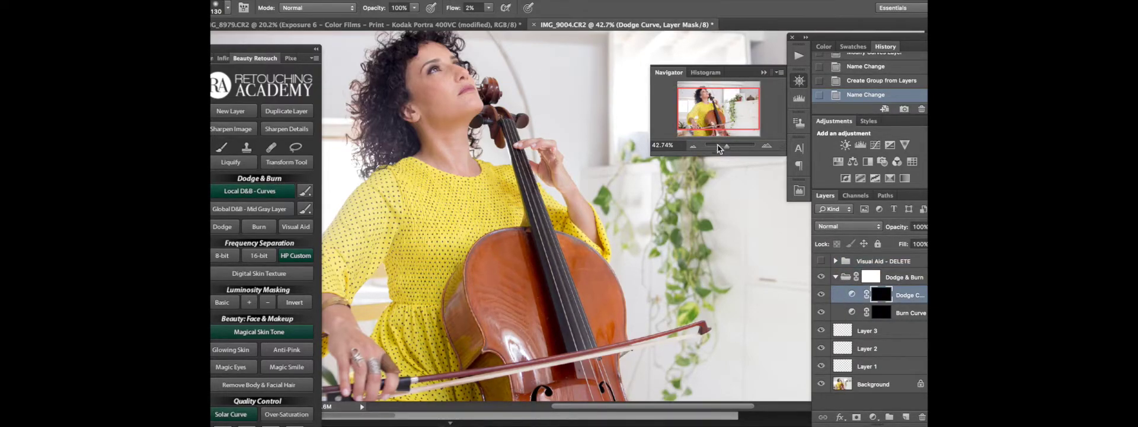
- Lighten the dark patches under the eye on the Dodge Curve mask with a size 10 brush at 2% flow
drag(728, 147, 732, 146)
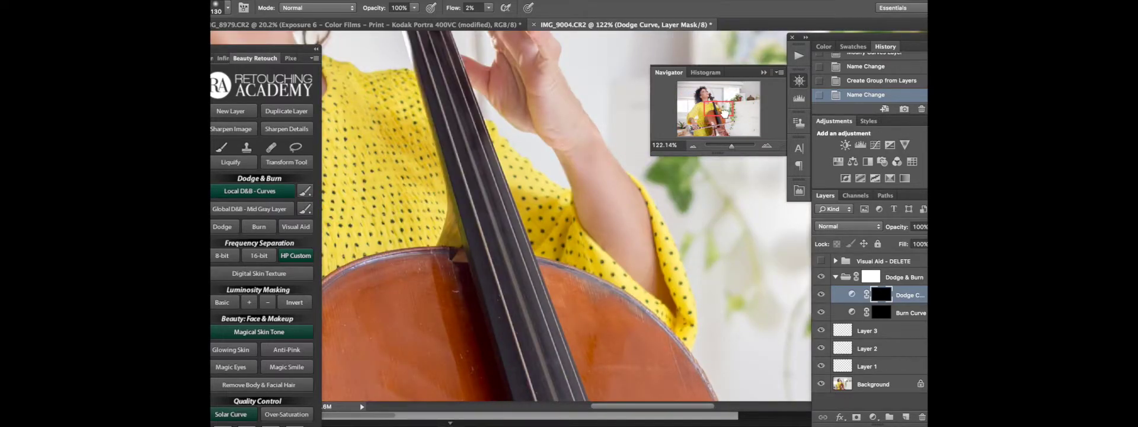
drag(725, 113, 711, 100)
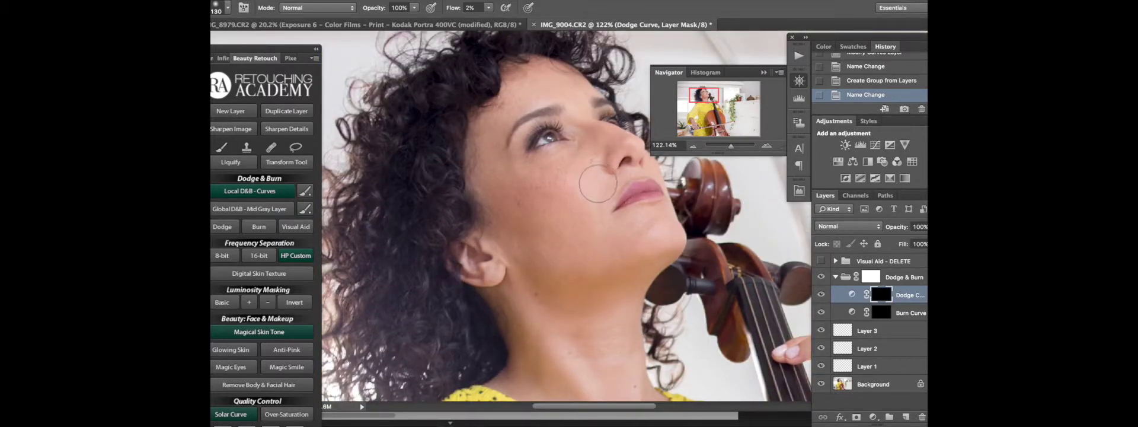
drag(593, 191, 577, 191)
key(j)
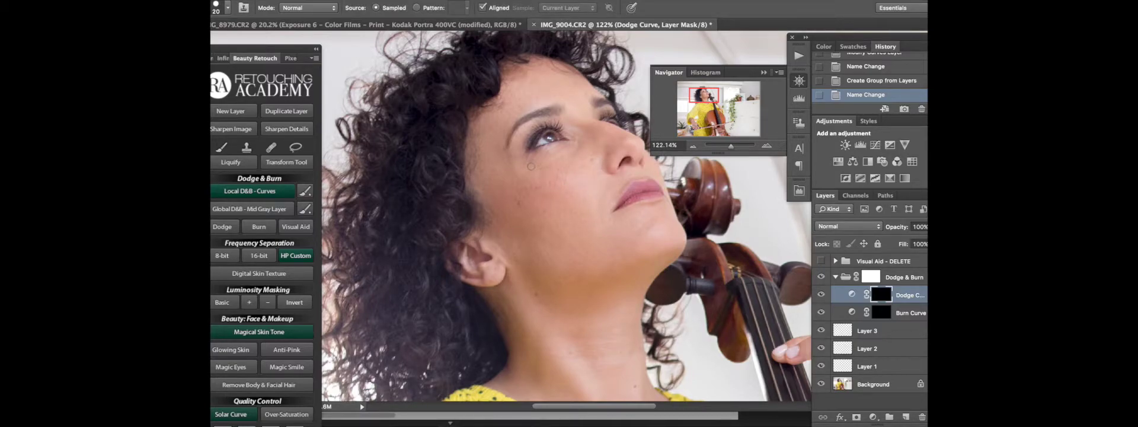
key(b)
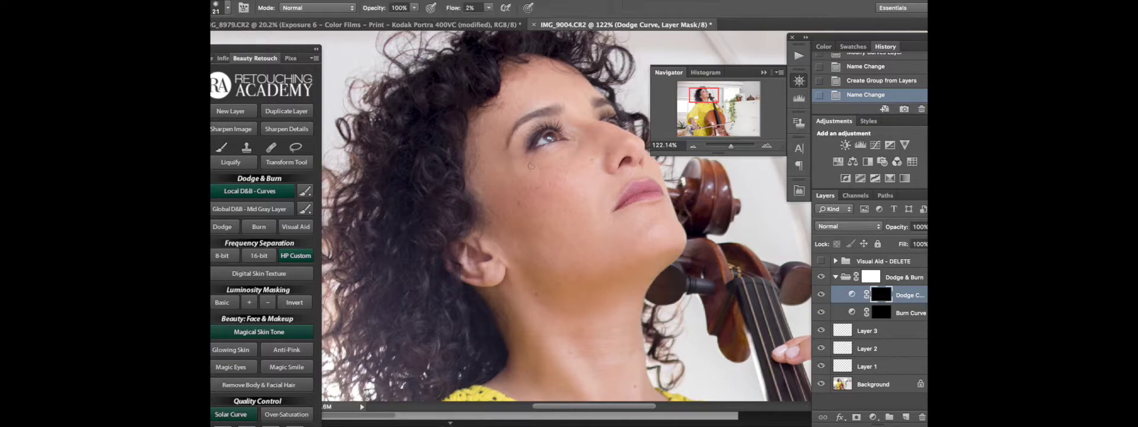
click(558, 160)
drag(547, 167, 545, 167)
click(546, 167)
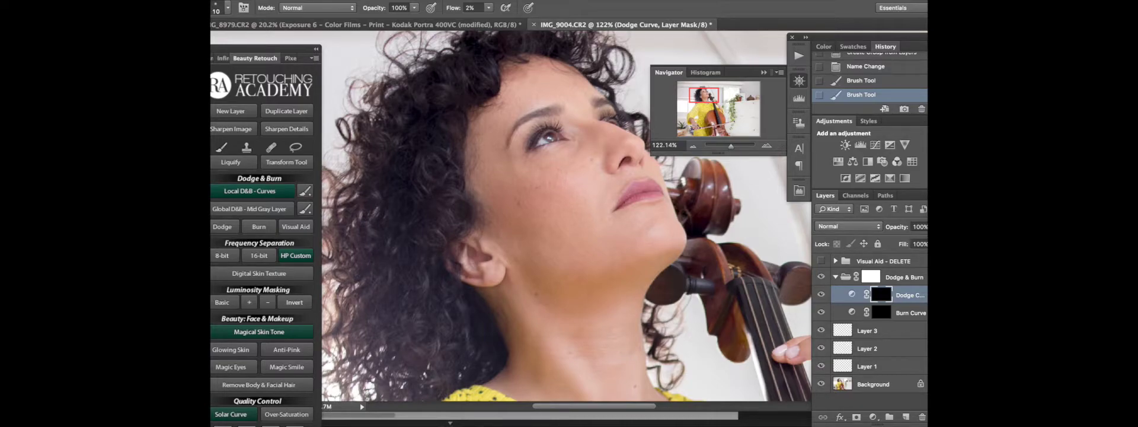
click(546, 169)
click(546, 170)
- Brush on the Dodge Curve mask to lighten uneven areas of the forehead, nose and cheek
click(885, 314)
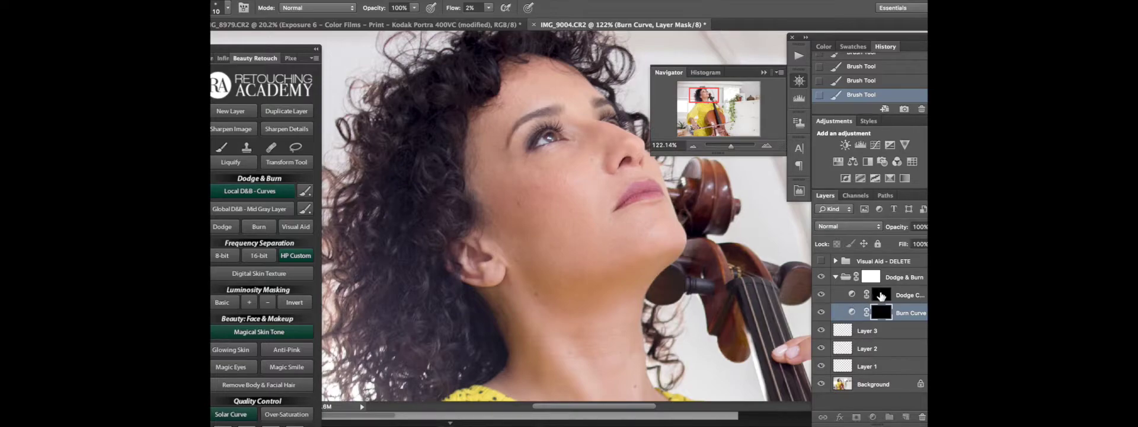
click(881, 295)
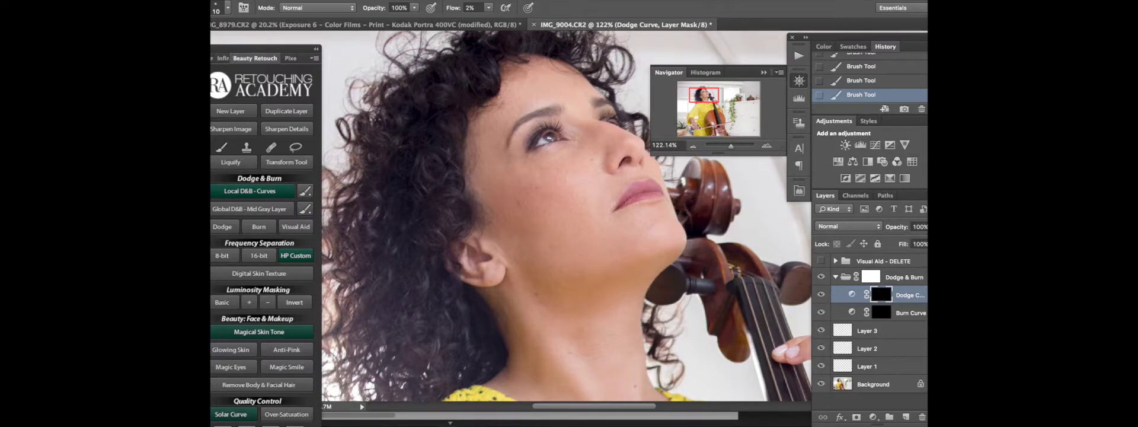
drag(553, 94, 561, 94)
drag(599, 130, 593, 130)
drag(560, 197, 572, 195)
drag(577, 161, 581, 152)
- Resize the brush and darken bright areas of the cheek, nose and side of the face on the Burn Curve mask
key(bracketleft)
key(bracketleft)
key(bracketleft)
key(bracketleft)
key(bracketleft)
click(879, 311)
drag(531, 202, 558, 198)
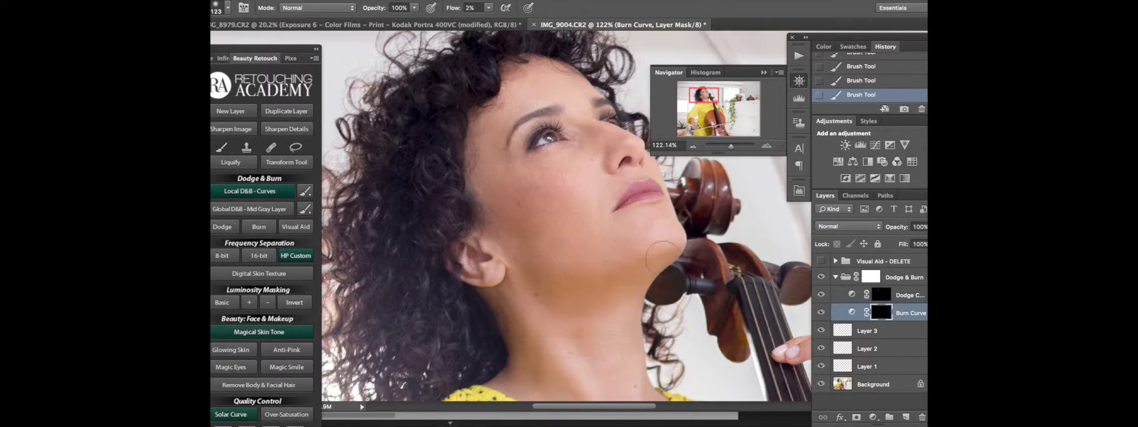
drag(592, 179, 552, 175)
drag(587, 146, 583, 146)
drag(492, 174, 482, 172)
- Compare the face with and without the Dodge & Burn group
click(883, 292)
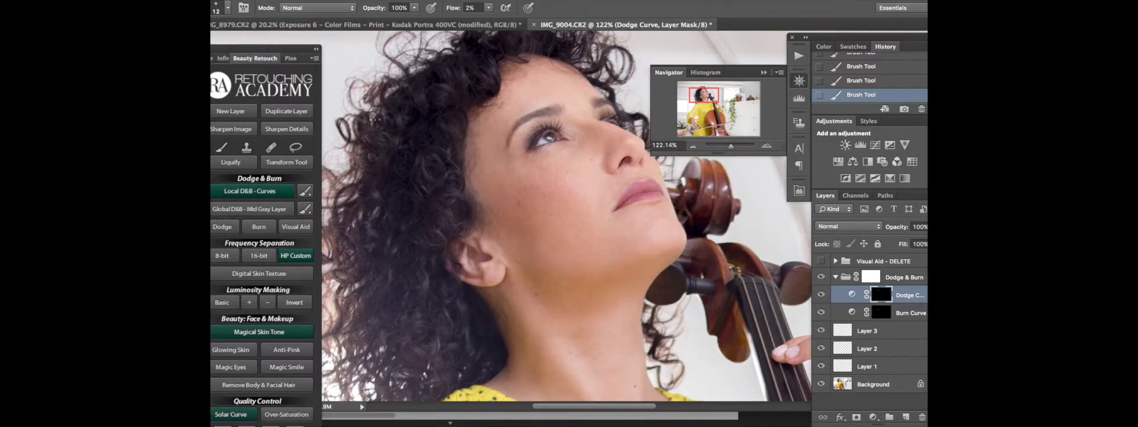
drag(730, 147, 731, 148)
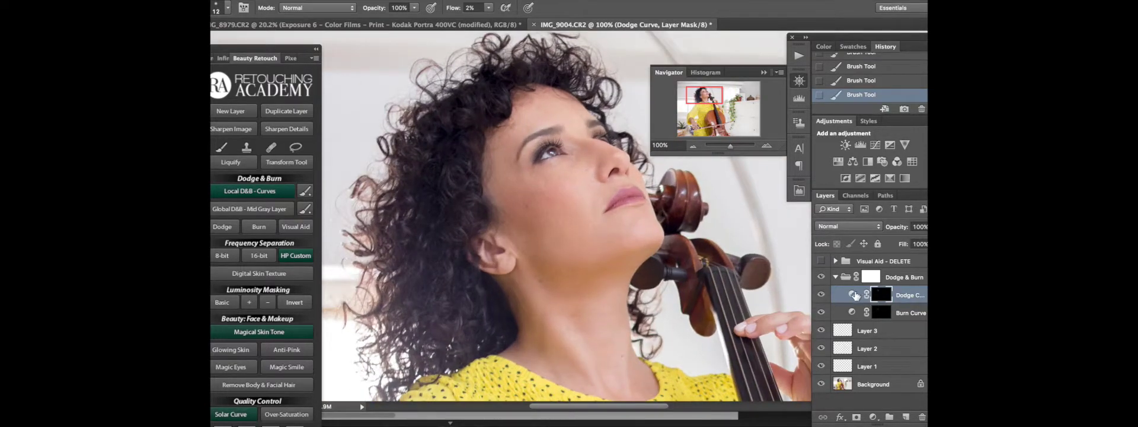
click(822, 278)
click(822, 278)
click(822, 279)
click(822, 278)
click(822, 277)
click(822, 277)
- Add a new layer above Layer 3 and switch to the Healing Brush for cleaning up the background
drag(730, 145, 727, 147)
drag(726, 104, 735, 99)
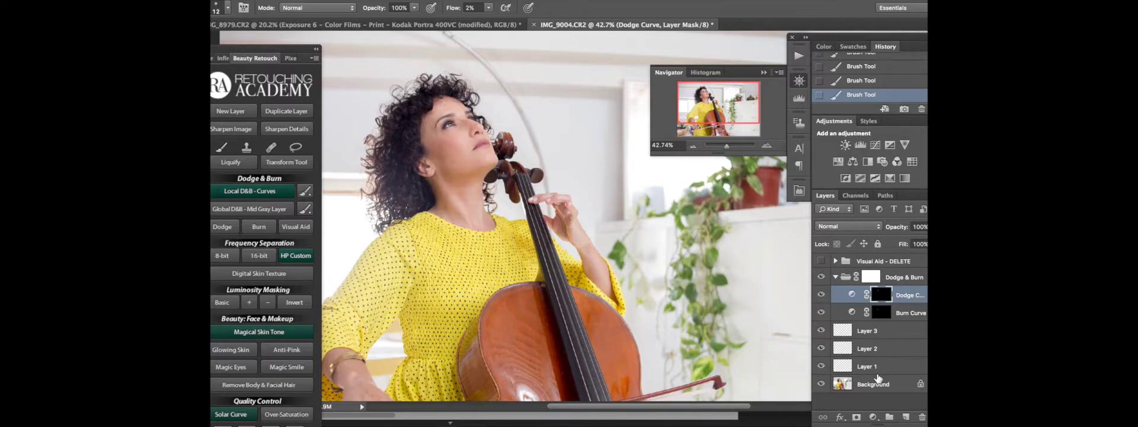
click(894, 332)
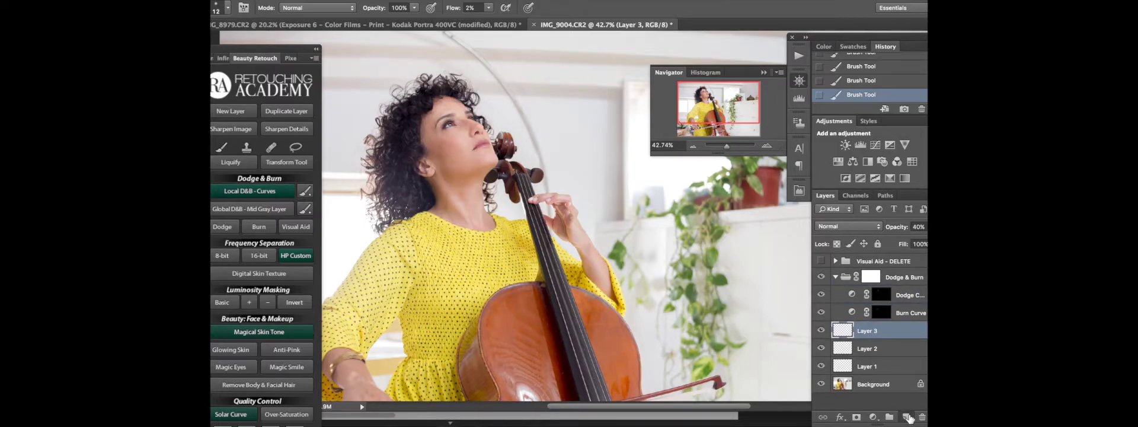
click(906, 417)
key(s)
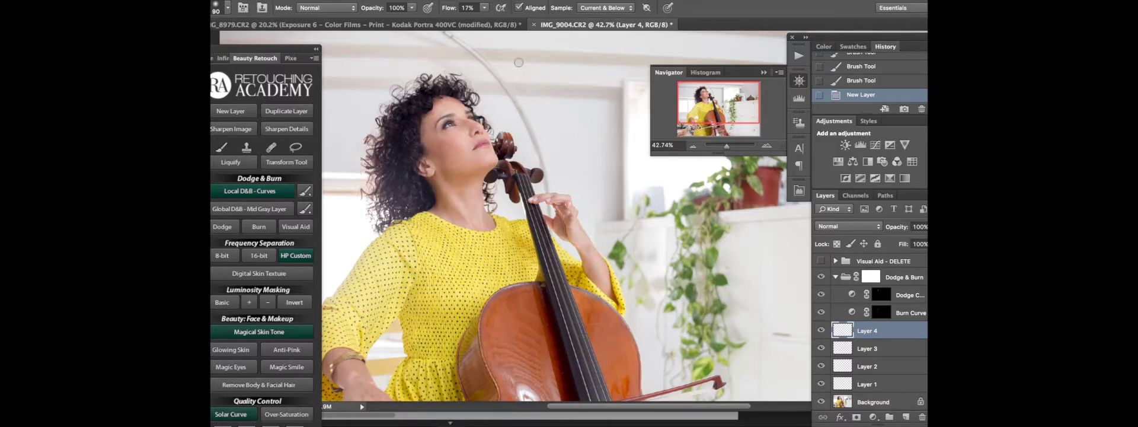
key(j)
- Heal away the curved line on the wall beside the woman's head with wall texture sampled next to it
mouse_move(517, 70)
mouse_down()
mouse_move(491, 68)
mouse_move(512, 96)
mouse_up()
alt+click(510, 68)
alt+click(519, 81)
alt+click(524, 88)
alt+click(528, 94)
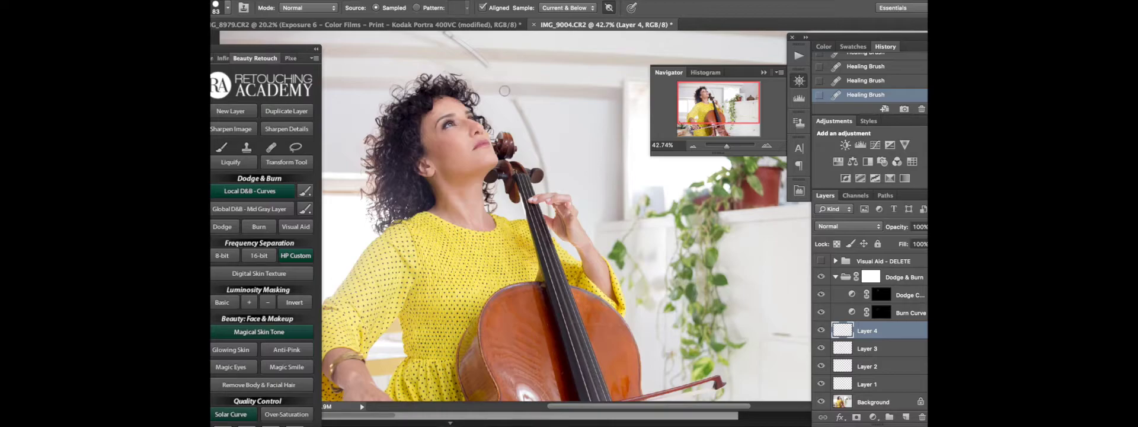
alt+click(535, 106)
mouse_move(515, 104)
mouse_down()
mouse_move(531, 119)
mouse_move(515, 108)
mouse_up()
drag(541, 127, 541, 158)
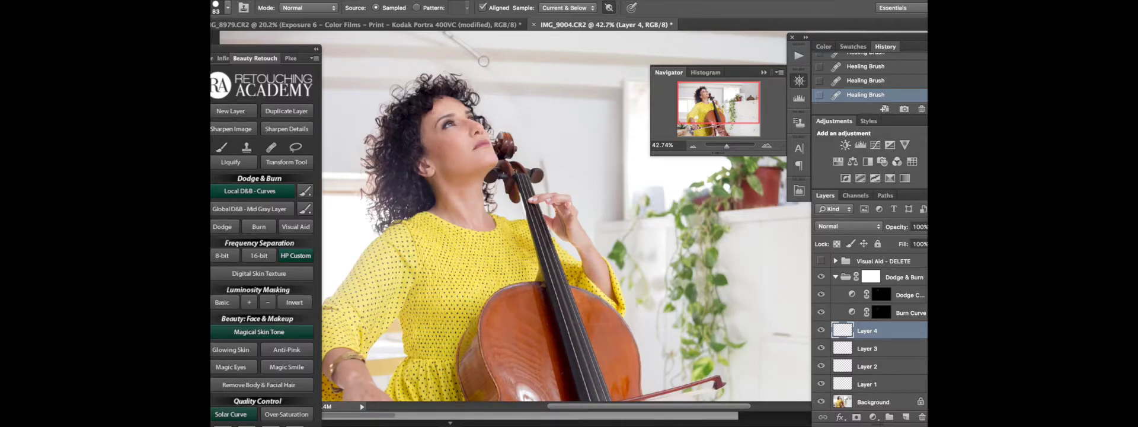
- Heal the rest of the curved line near the ceiling and step back the last healing stroke
drag(482, 60, 489, 62)
scroll(581, 101, up, 5)
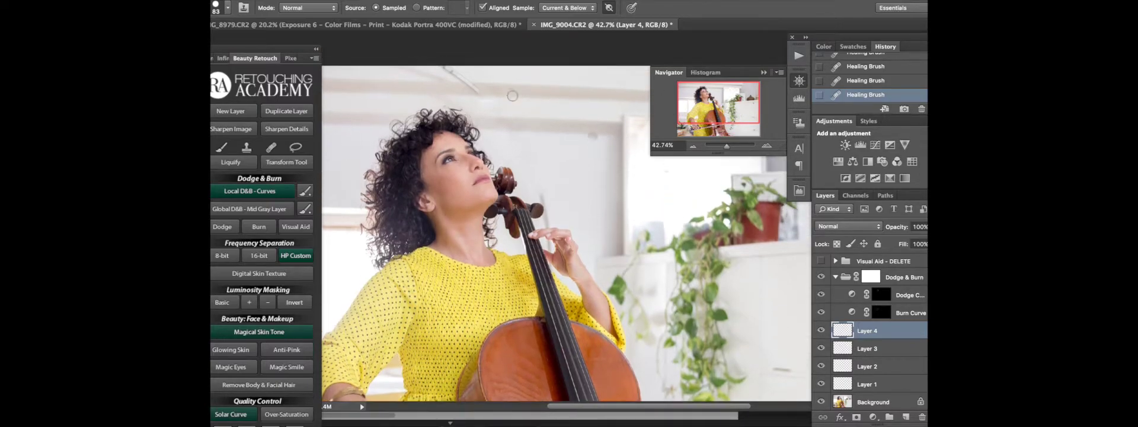
scroll(513, 104, down, 2)
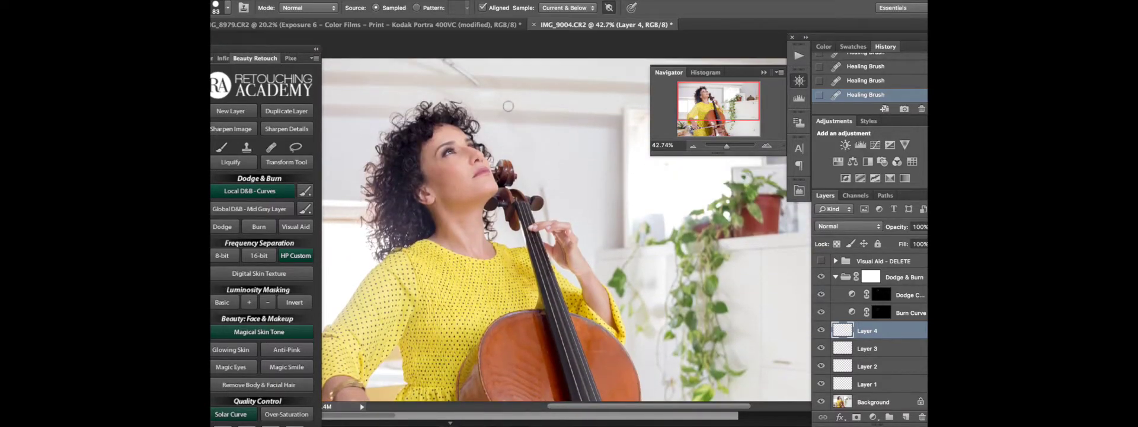
scroll(508, 105, down, 2)
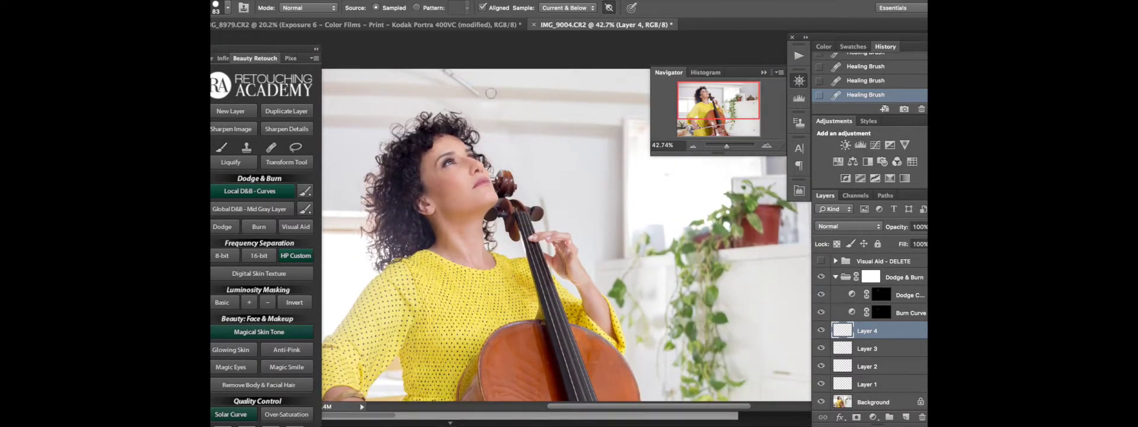
alt+click(496, 92)
mouse_move(478, 92)
mouse_down()
mouse_move(468, 91)
mouse_move(490, 83)
mouse_move(455, 77)
mouse_move(480, 73)
mouse_move(439, 74)
mouse_move(464, 73)
mouse_up()
alt+click(484, 86)
alt+click(479, 79)
click(859, 81)
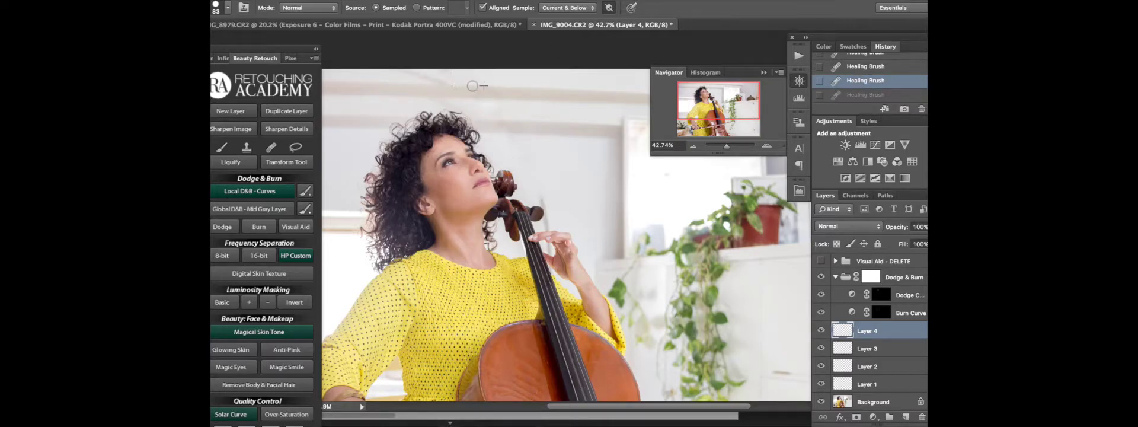
- Restore the last healing stroke and heal the remaining line across the wall with texture sampled above the cello scroll
key(ctrl+z)
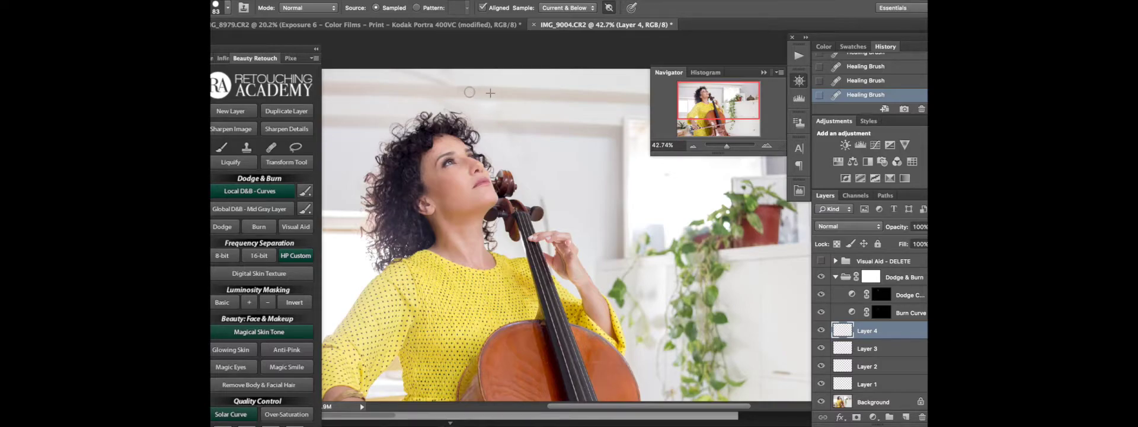
alt+click(511, 110)
mouse_move(499, 112)
mouse_down()
mouse_move(543, 118)
mouse_move(532, 146)
mouse_move(514, 142)
mouse_move(568, 172)
mouse_up()
- Switch to the Clone Stamp at 36% flow and clone over the line on the wall just above the woman's raised hand
key(s)
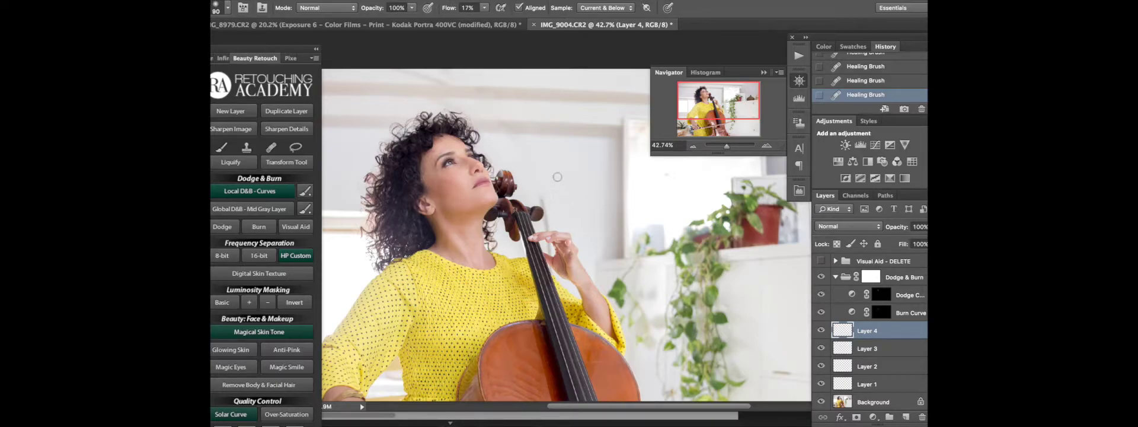
click(462, 7)
text(36)
key(Return)
drag(547, 199, 550, 222)
- Clone out the line between the raised fingers and the cello neck with a smaller brush at 100% zoom
drag(726, 144, 730, 143)
drag(722, 107, 722, 110)
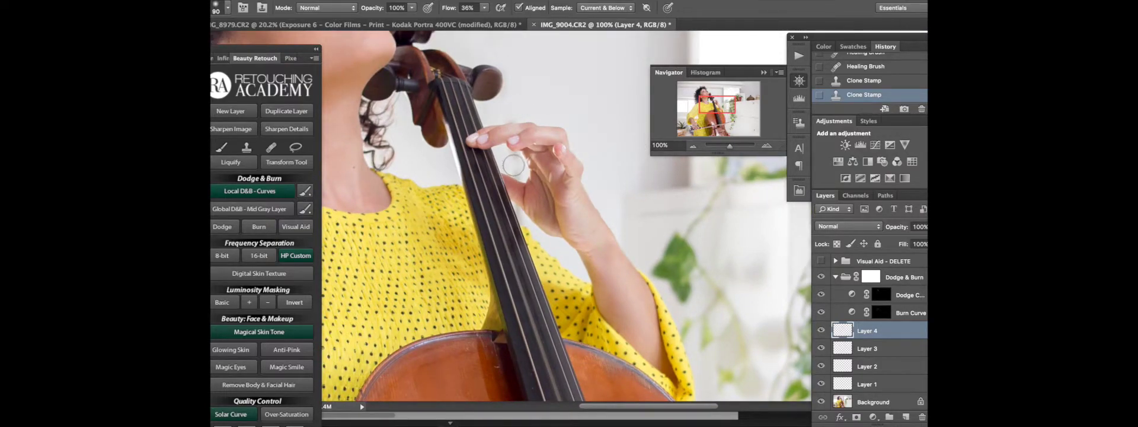
drag(564, 91, 547, 94)
drag(514, 155, 508, 160)
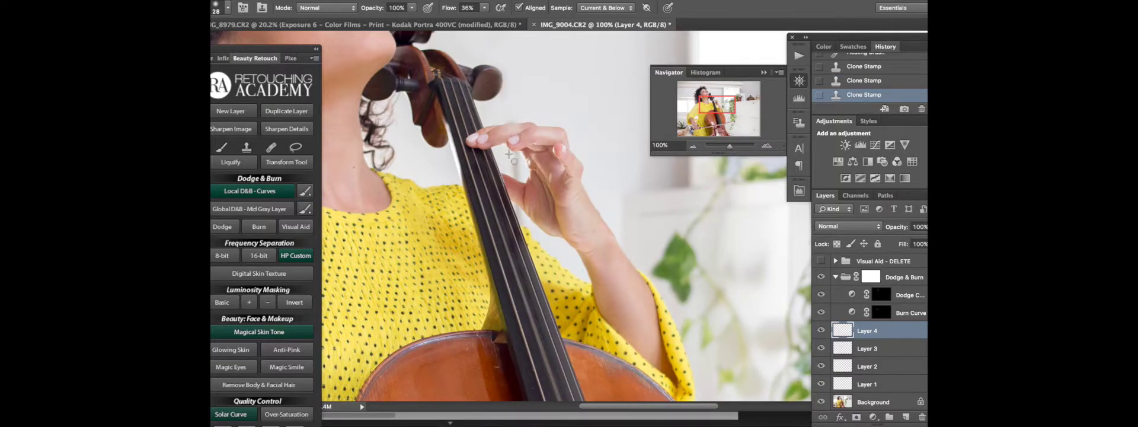
drag(506, 155, 510, 160)
- Set the Clone Stamp flow to 17% and blend the small wall gap beneath the fingers with a larger brush and nearby samples
drag(526, 96, 536, 94)
drag(451, 9, 439, 9)
alt+click(506, 157)
drag(512, 162, 515, 165)
alt+click(512, 162)
drag(515, 170, 513, 166)
- Step back the last clone stroke and redo the cloning in the gap between the fingers and the cello neck
click(891, 81)
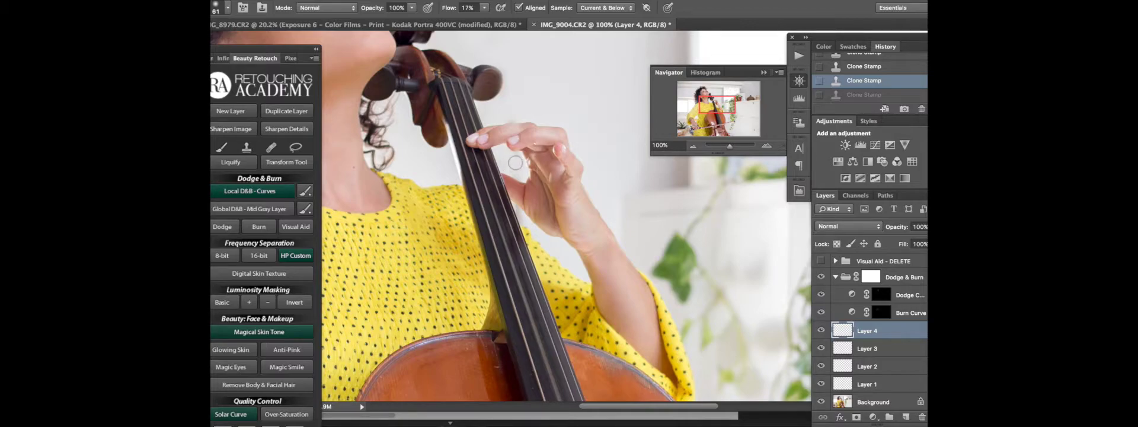
drag(513, 168, 522, 176)
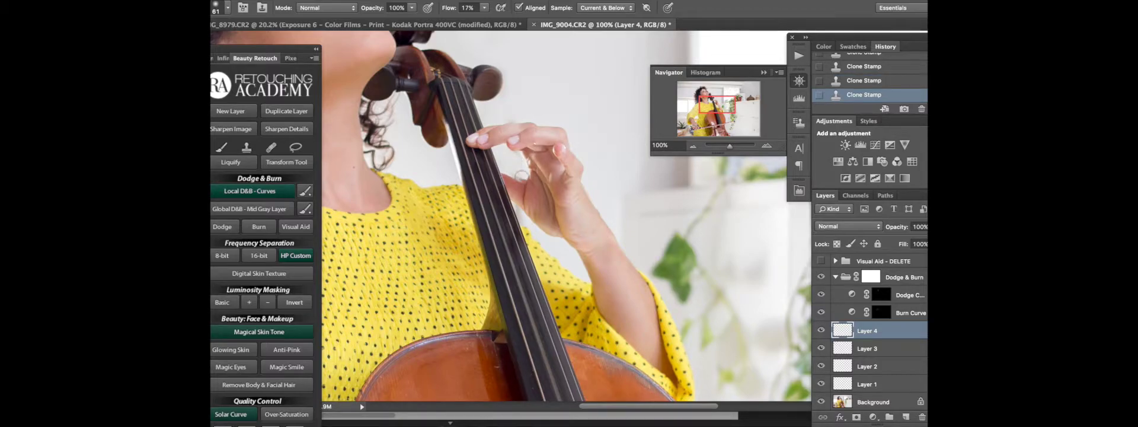
click(864, 81)
drag(516, 169, 525, 175)
drag(510, 160, 515, 161)
- Check the cleaned wall beside the head, then compare the whole photo with and without Layer 4
drag(726, 109, 713, 94)
mouse_move(557, 147)
mouse_down()
mouse_move(567, 145)
mouse_move(503, 142)
mouse_move(537, 153)
mouse_up()
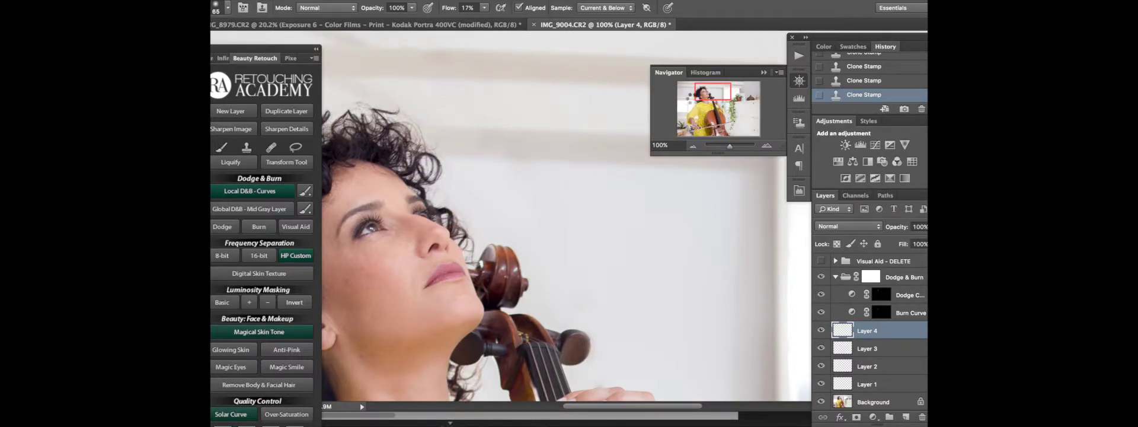
drag(727, 146, 727, 147)
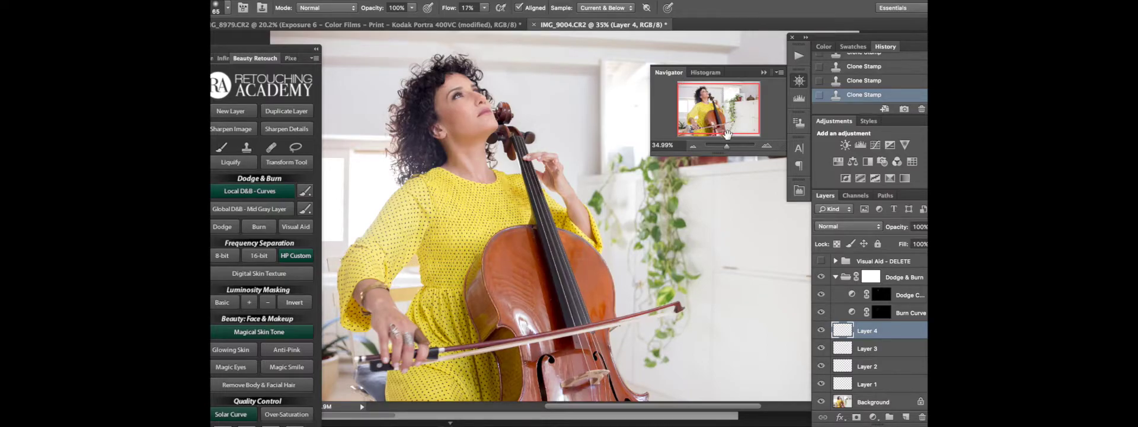
drag(727, 146, 725, 146)
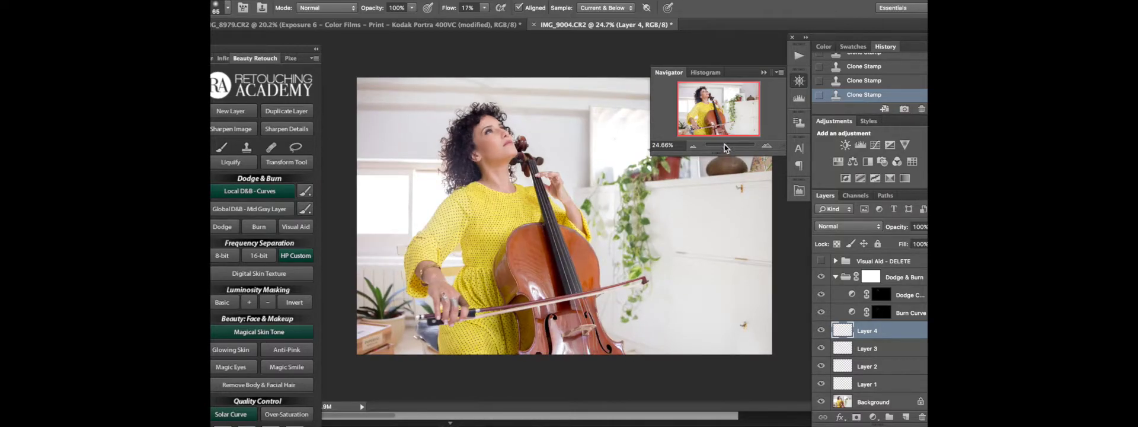
drag(502, 82, 485, 81)
click(821, 330)
click(822, 331)
click(822, 330)
click(821, 330)
- Delete the Visual Aid - DELETE group and collapse the Dodge & Burn group
click(904, 262)
drag(906, 262, 922, 417)
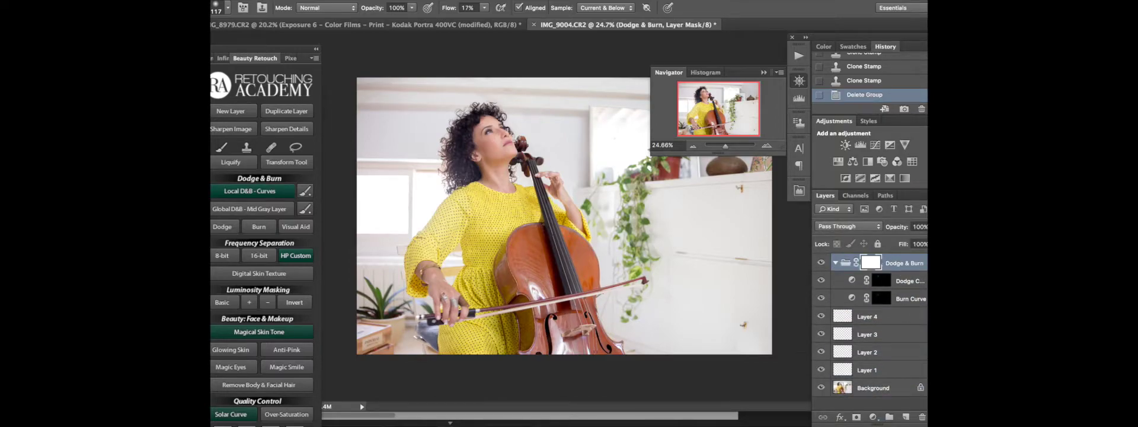
click(835, 263)
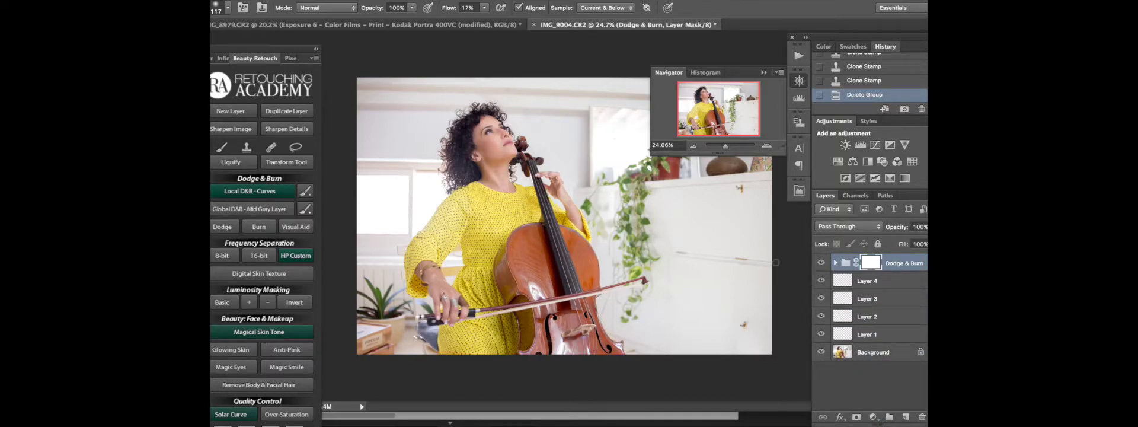
- Generate several Light color grades with Infinite Color and step back to the one before the last
click(220, 57)
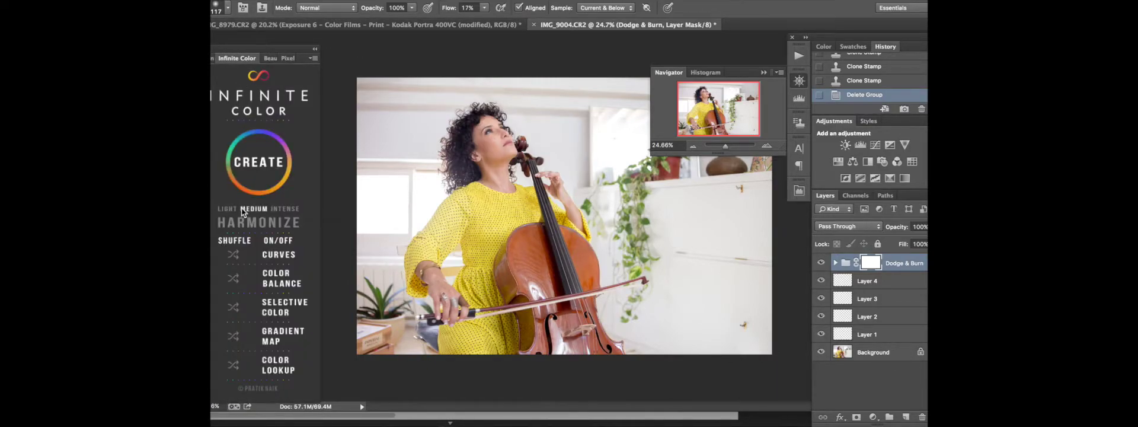
click(228, 209)
click(265, 164)
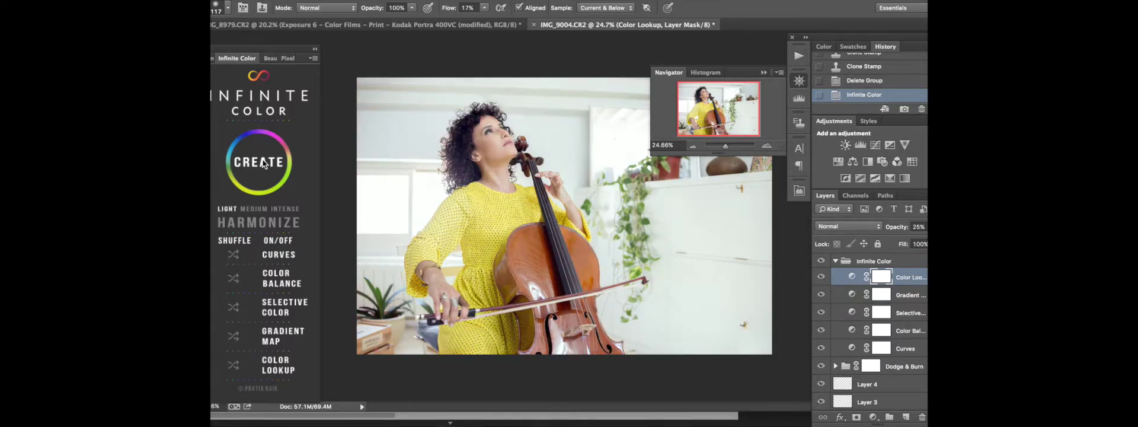
click(259, 164)
click(263, 163)
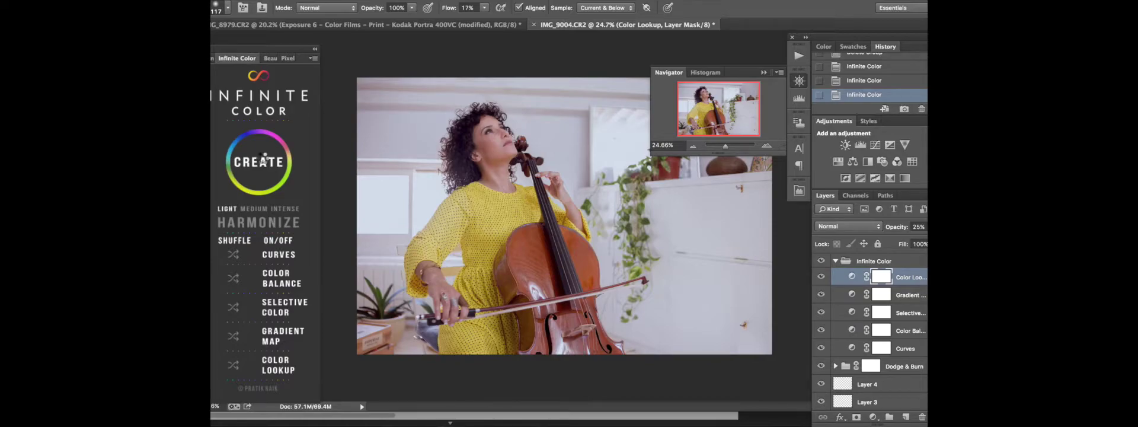
click(261, 160)
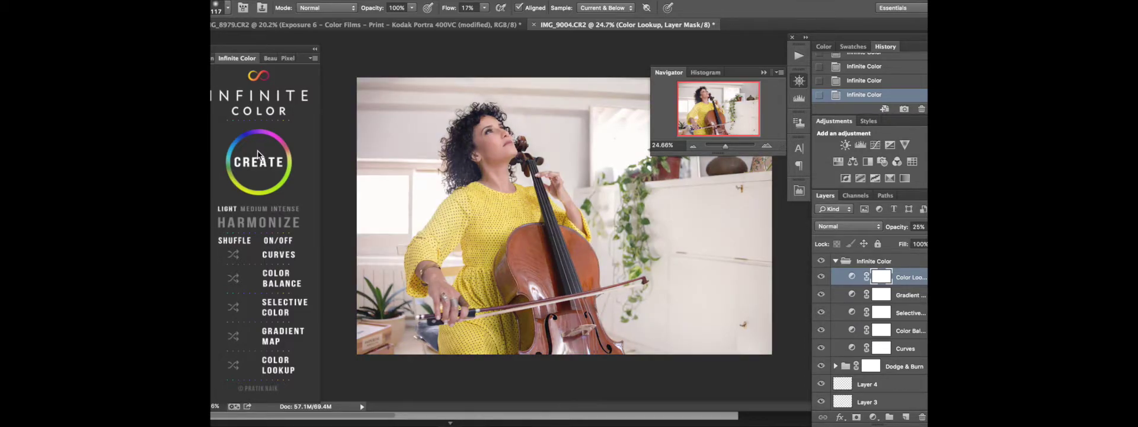
click(863, 82)
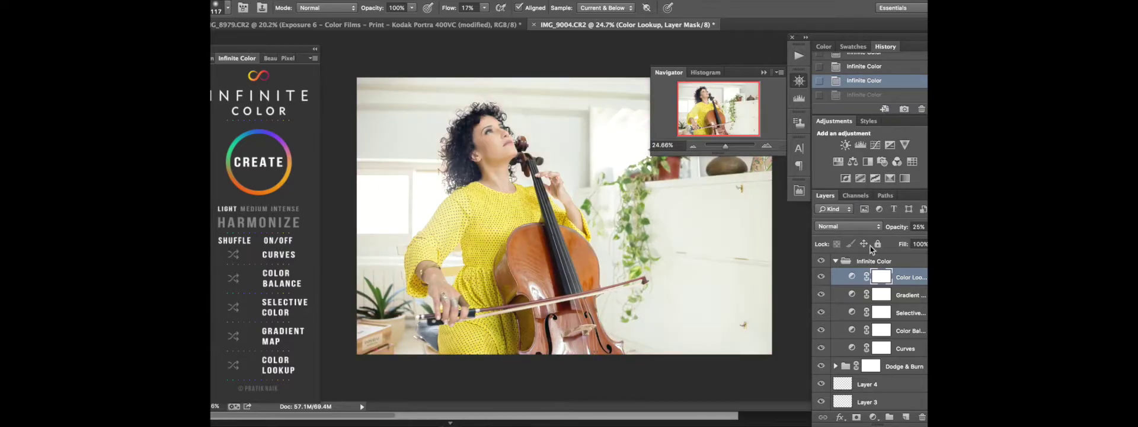
- Rename the Infinite Color group as 1 and hide it
double_click(870, 262)
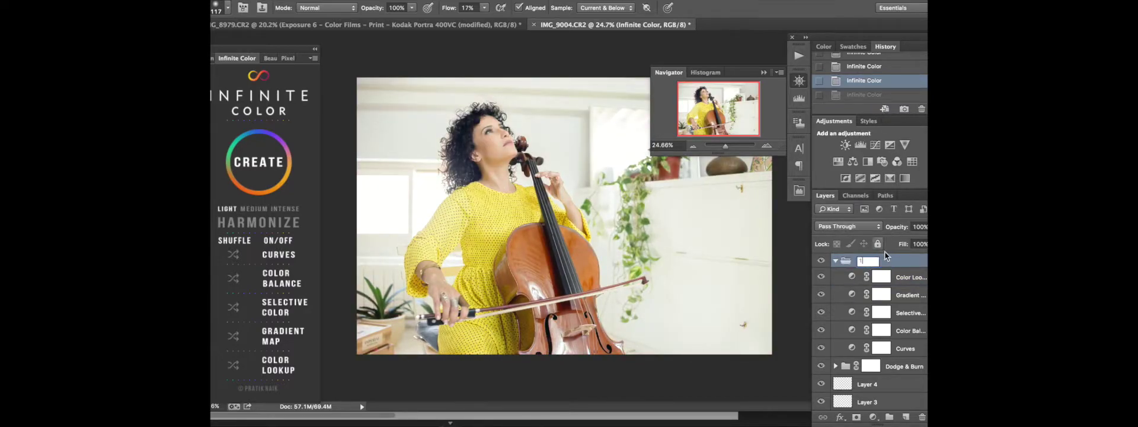
key(Return)
click(821, 261)
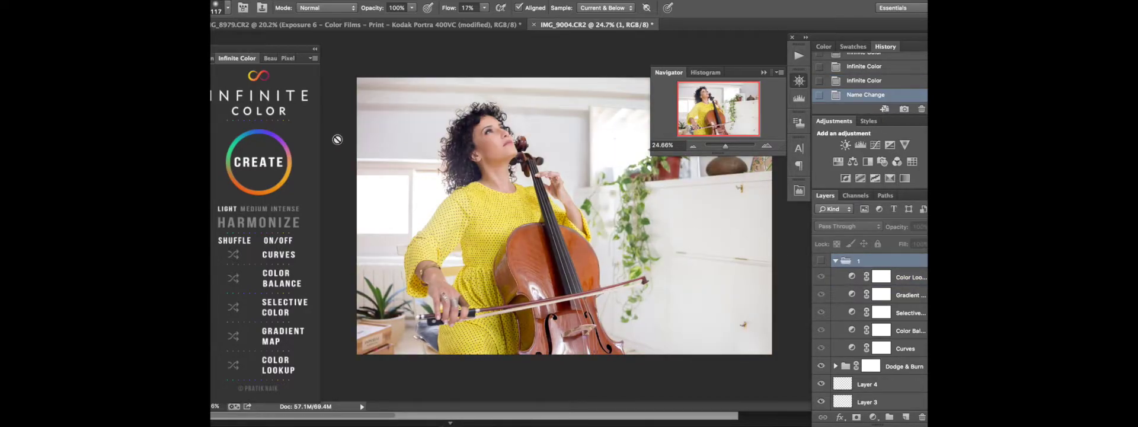
- Generate another Infinite Color grade, show group 1 beneath it, and compare the photo with and without the new grade
click(261, 159)
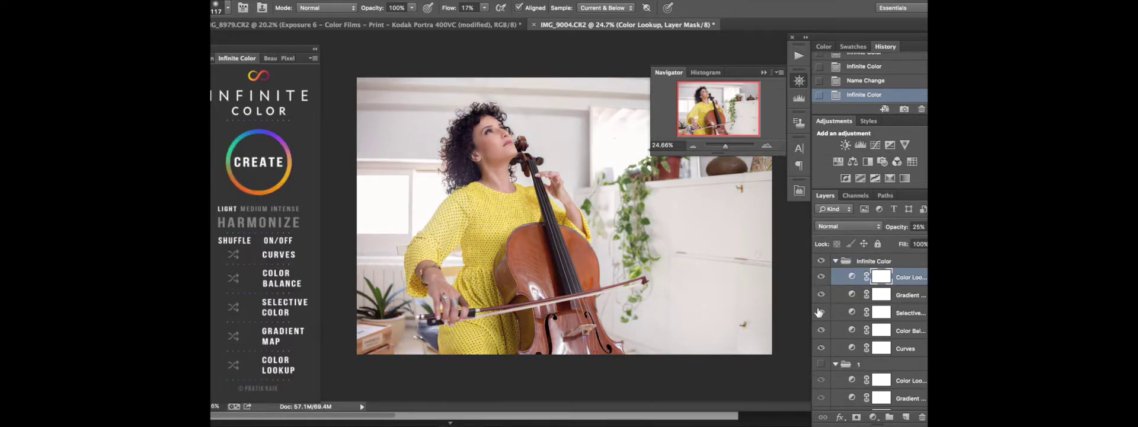
click(821, 364)
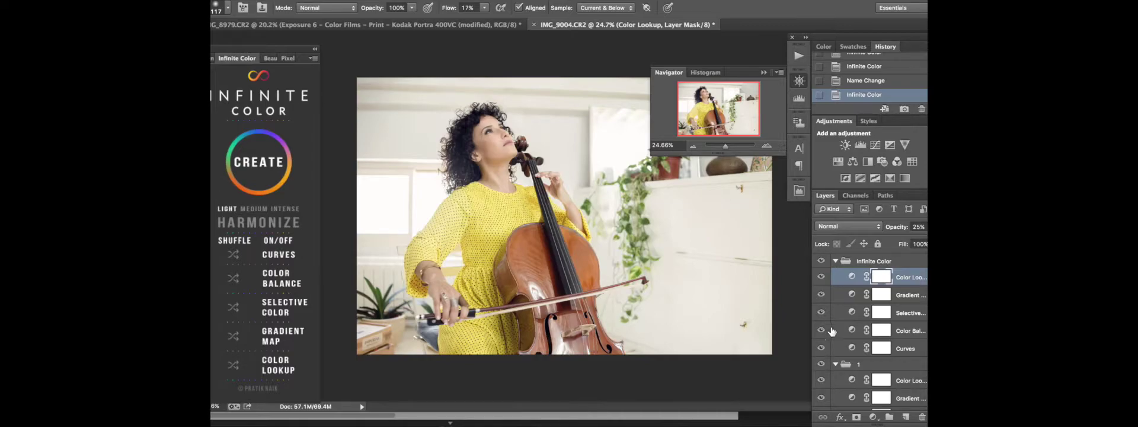
click(821, 260)
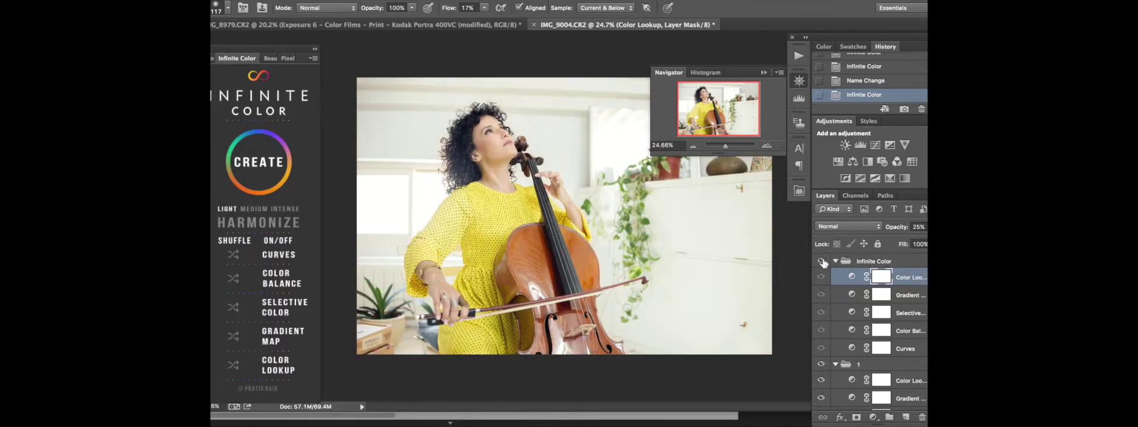
click(821, 261)
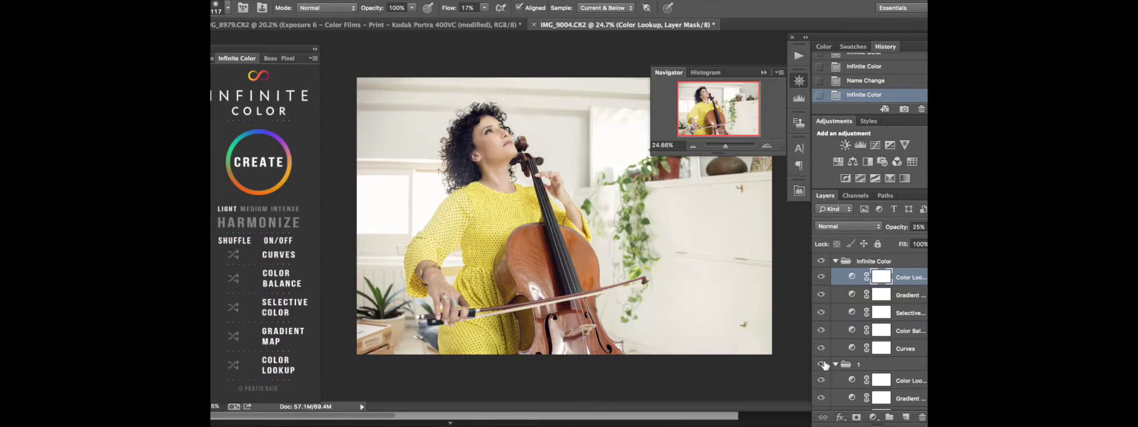
- Set the opacity of group 1 to 64% and compare the photo with each color group turned off and on
click(887, 364)
drag(904, 229, 846, 217)
click(825, 261)
click(823, 261)
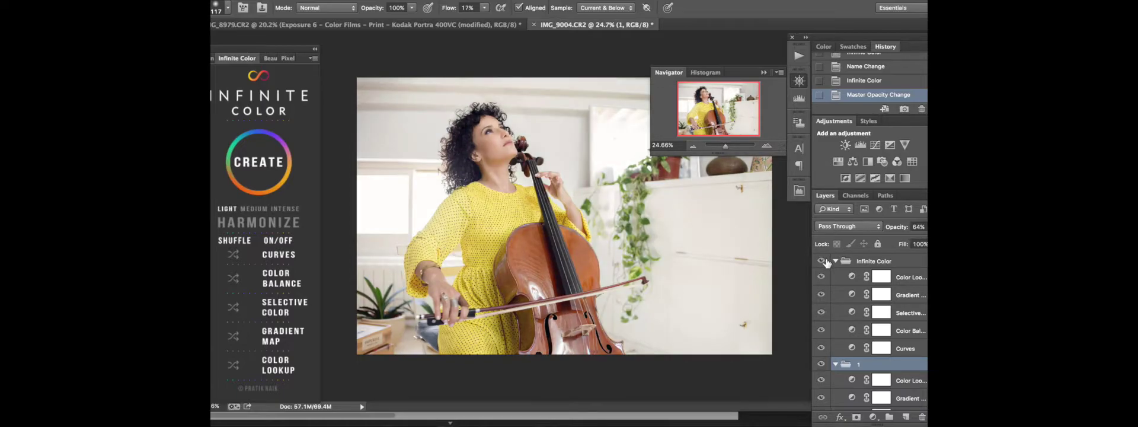
click(823, 262)
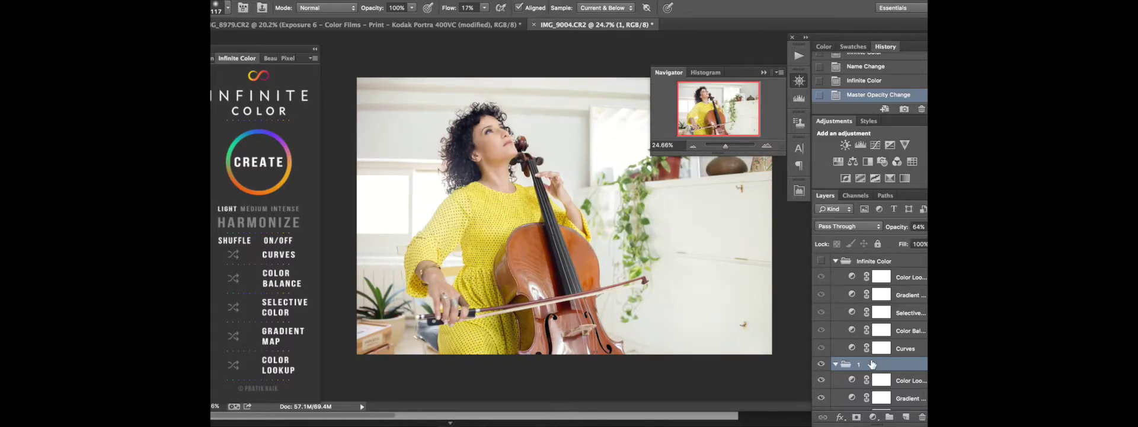
click(820, 363)
click(821, 363)
click(821, 262)
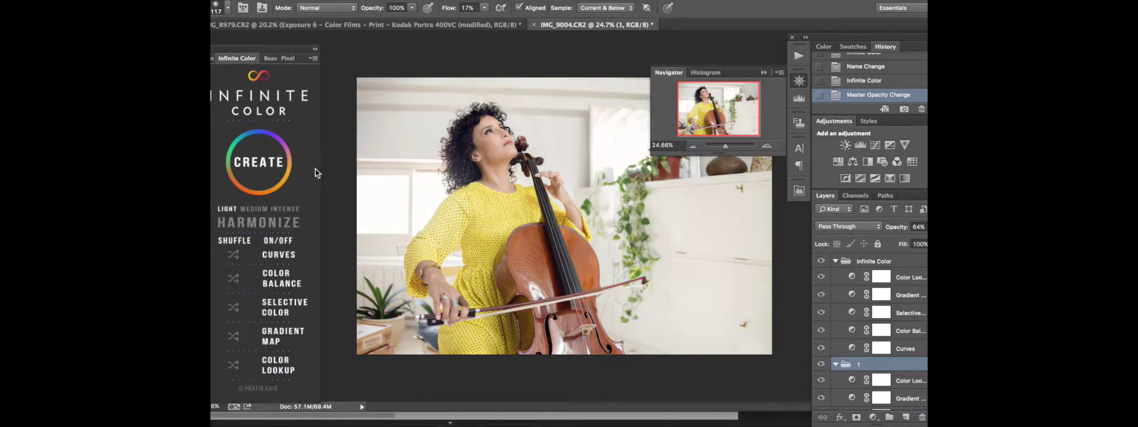
- Generate a new Infinite Color grade above group 1 and set its group opacity to 81%
click(259, 158)
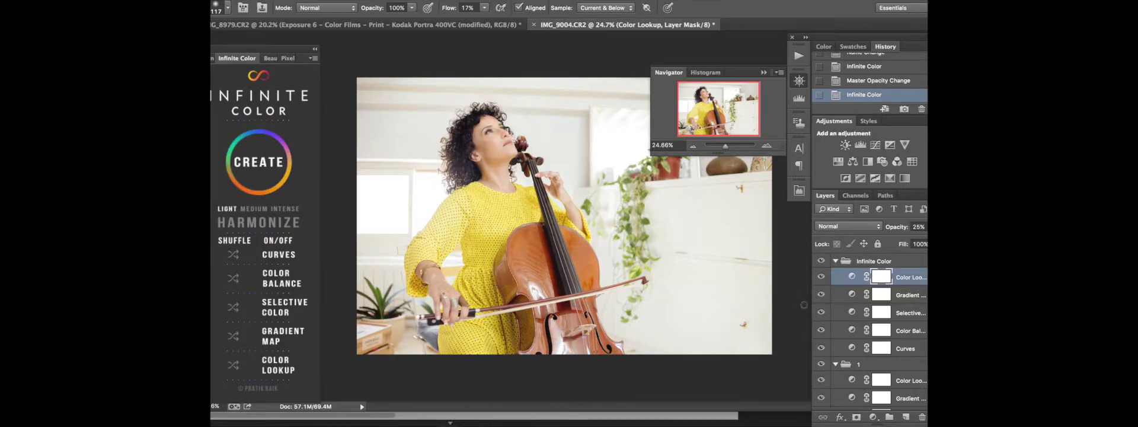
click(821, 364)
click(821, 363)
click(820, 261)
click(821, 261)
click(868, 262)
drag(896, 226, 846, 212)
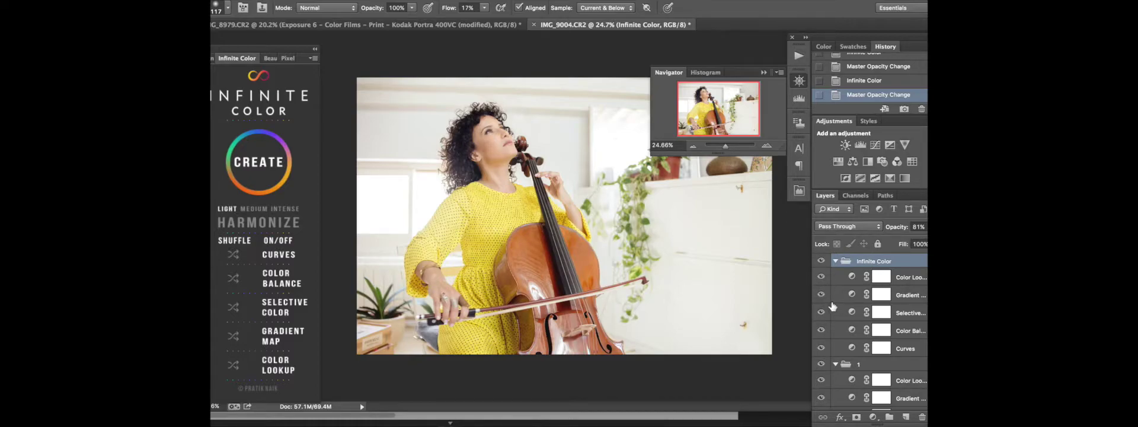
- Compare the photo with and without the color groups and set the opacity of group 1 to 44%
click(822, 365)
click(821, 261)
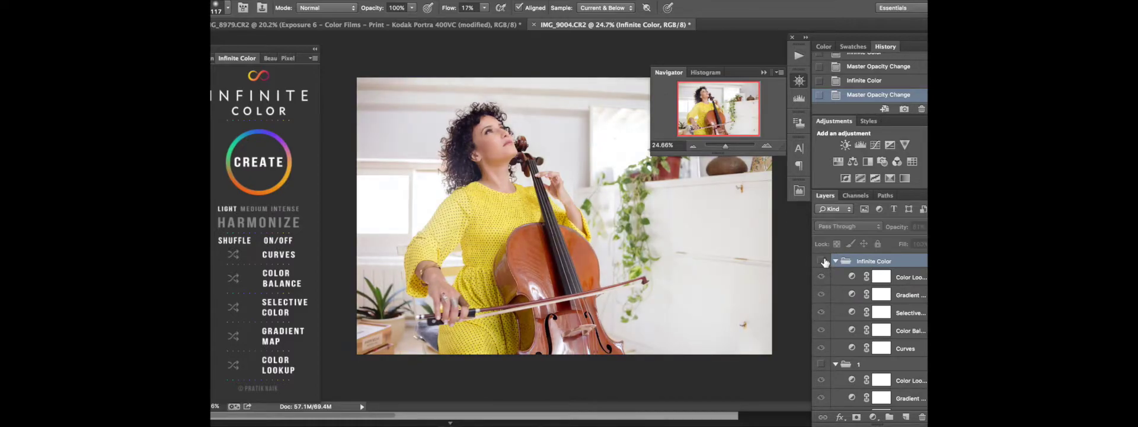
click(822, 261)
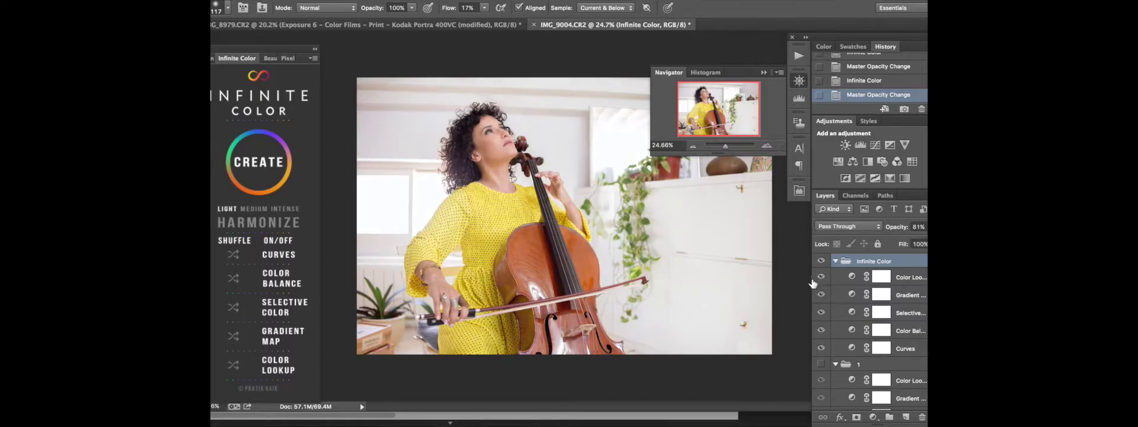
click(822, 365)
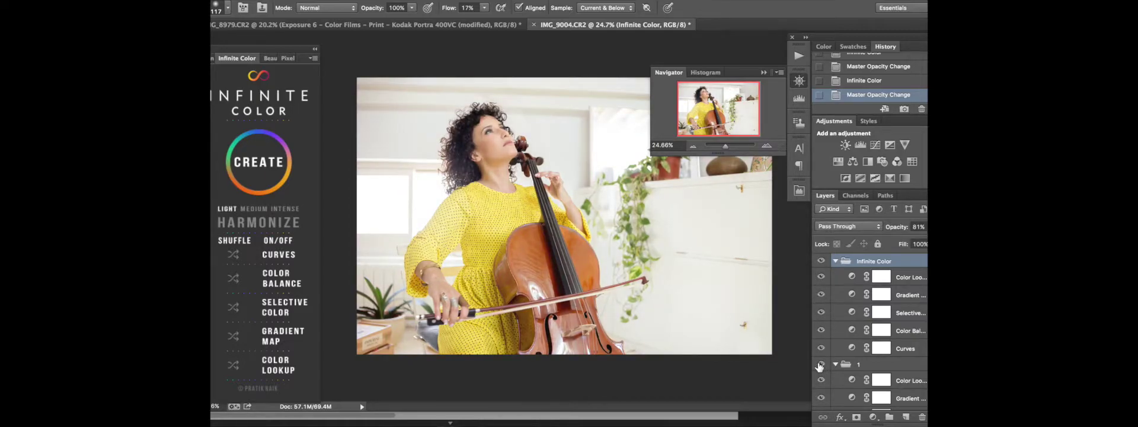
click(892, 365)
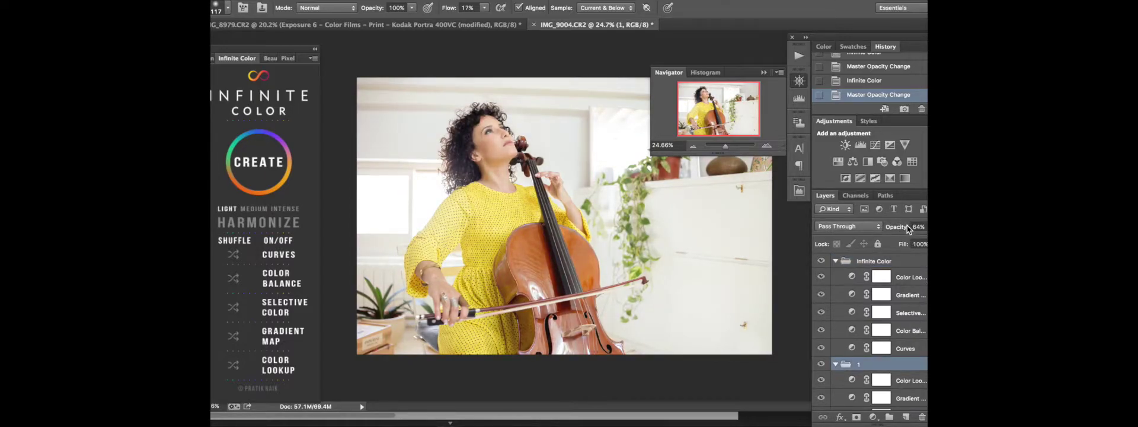
drag(886, 225, 893, 229)
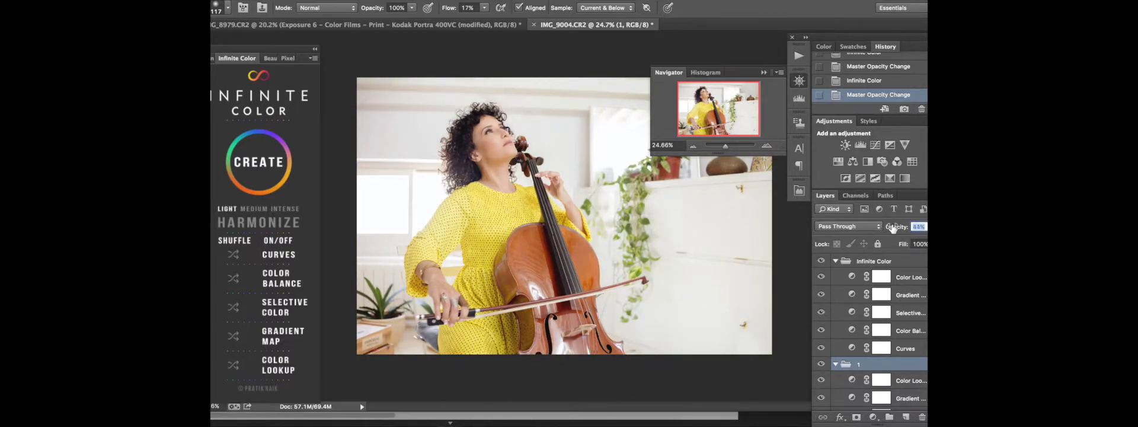
click(821, 365)
click(820, 365)
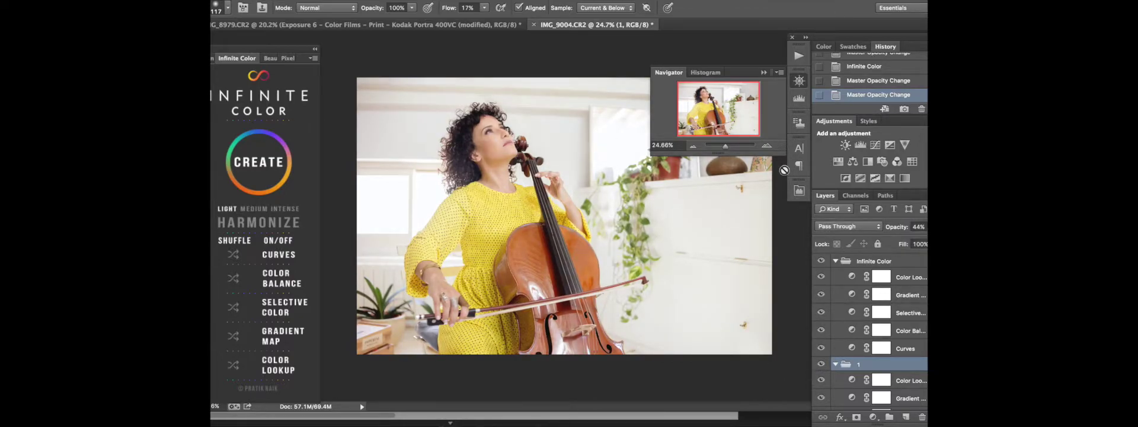
- Collapse the navigator and the Infinite Color group, and stamp all visible layers into a new layer above that group
click(763, 72)
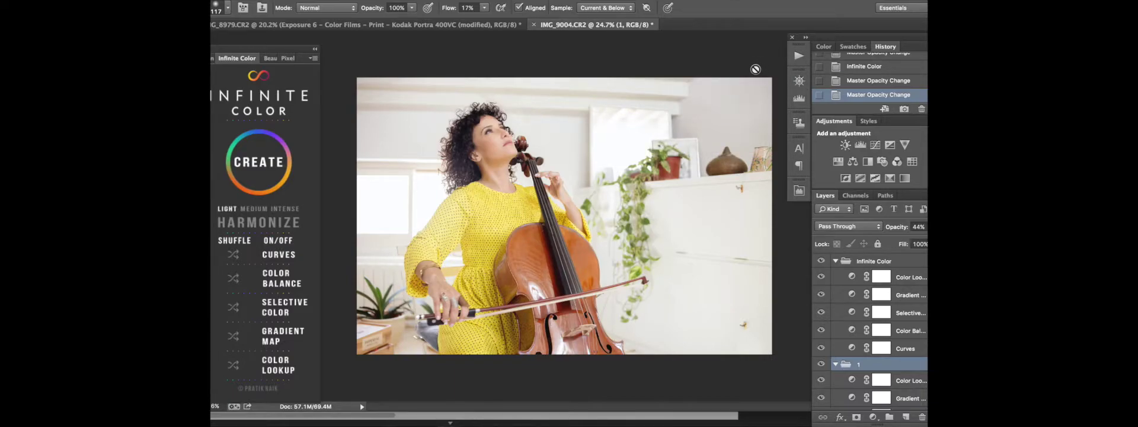
click(890, 261)
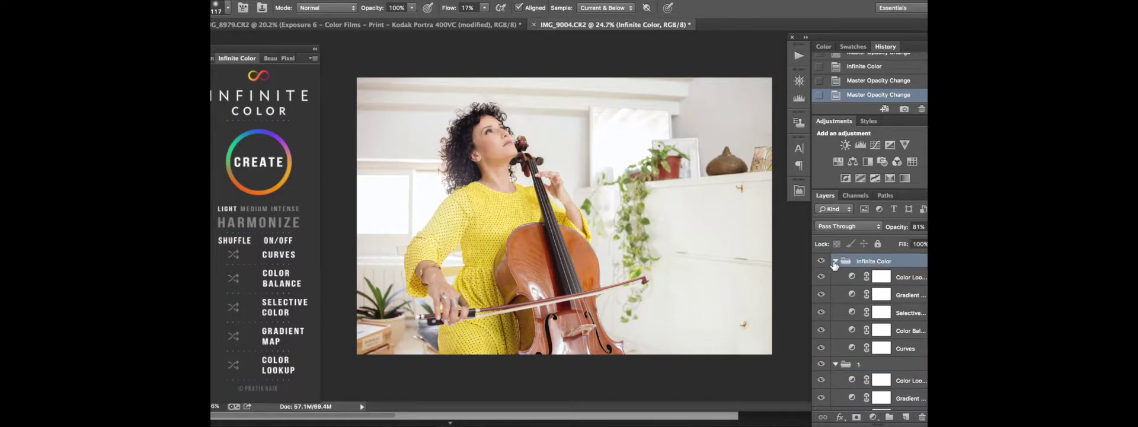
click(836, 260)
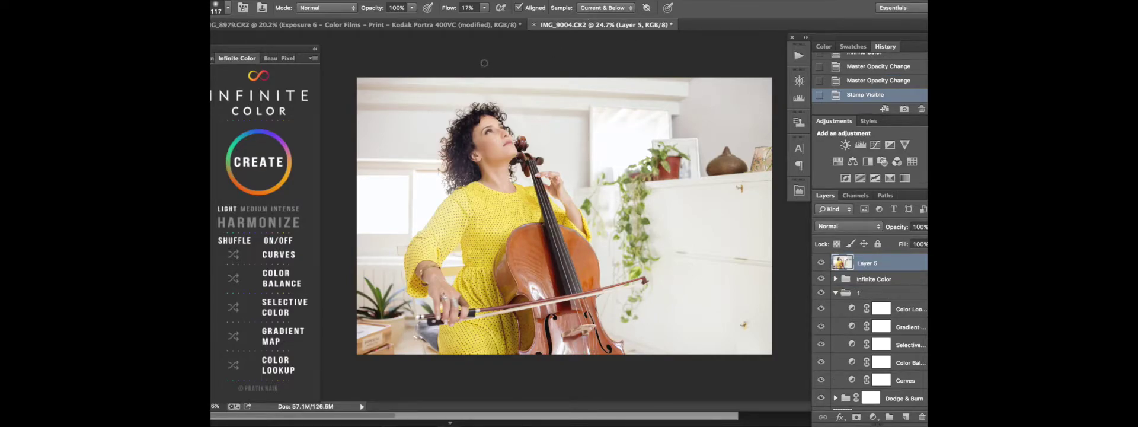
- Open the stamped layer in the Exposure 6 filter and compare the film look with the original photo
key(v)
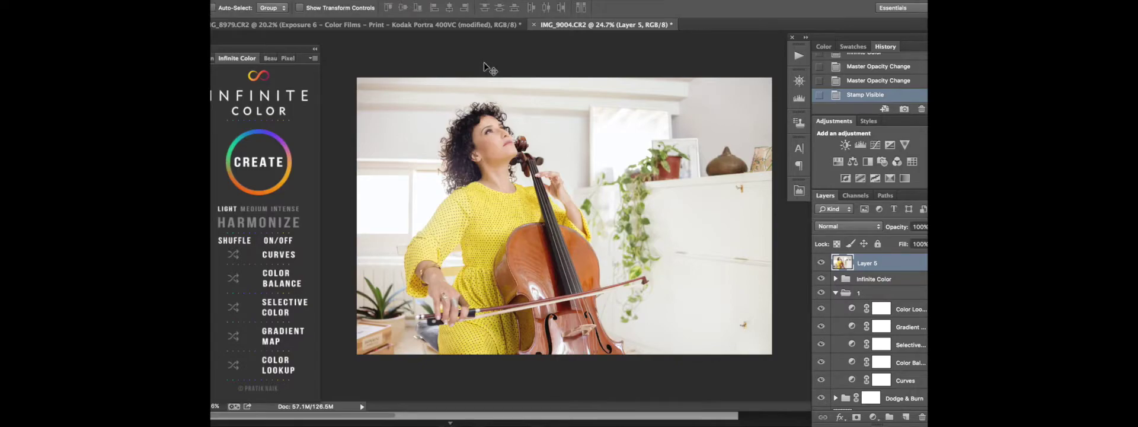
click(449, 1)
mouse_move(495, 243)
click(620, 247)
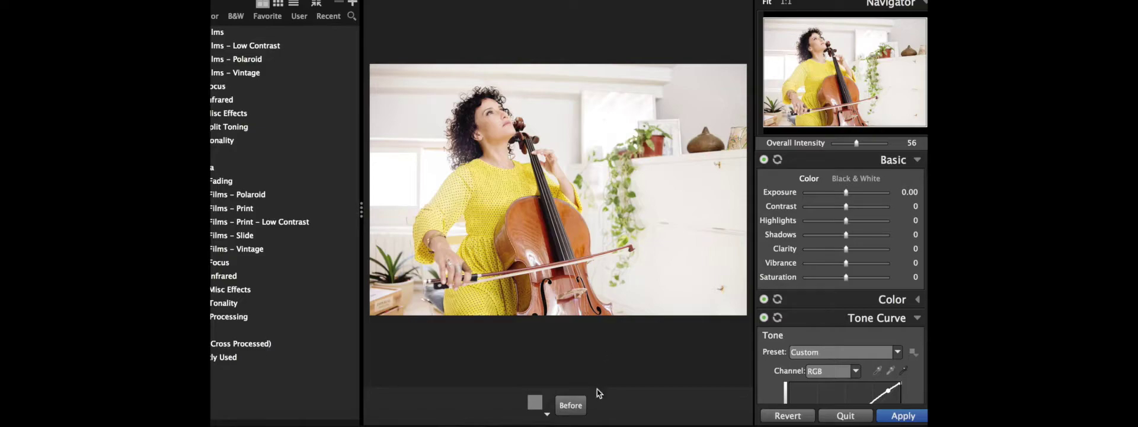
click(572, 403)
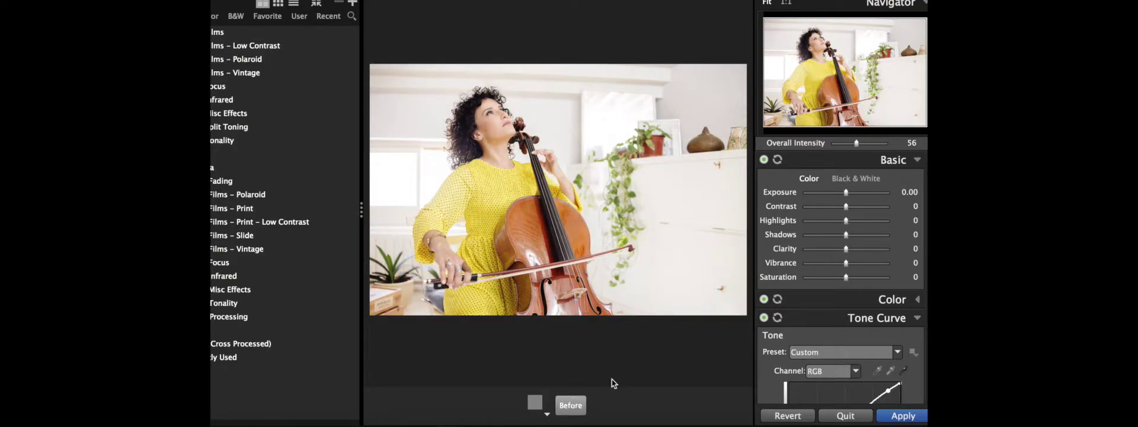
- Enable the Corner 1 light effect at 26 opacity and compare the photo with and without the effects
scroll(883, 266, down, 10)
scroll(883, 266, down, 6)
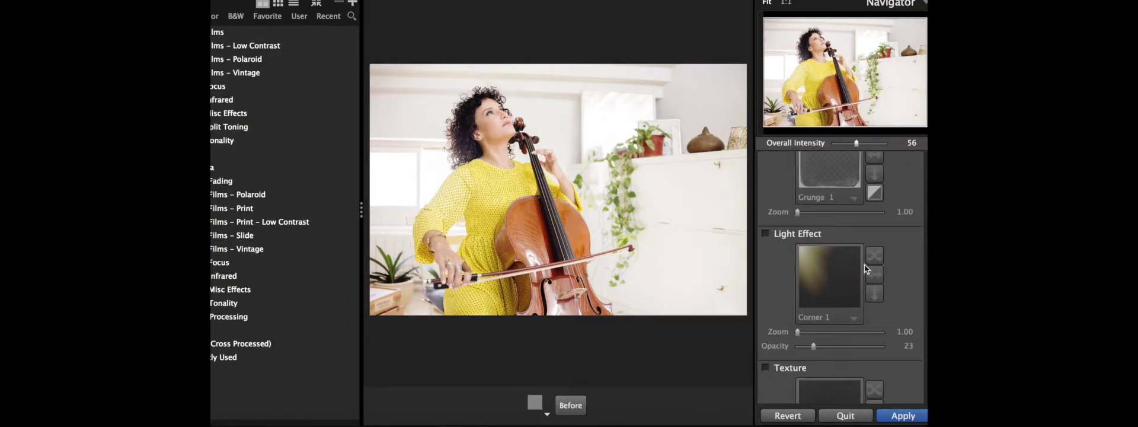
click(765, 233)
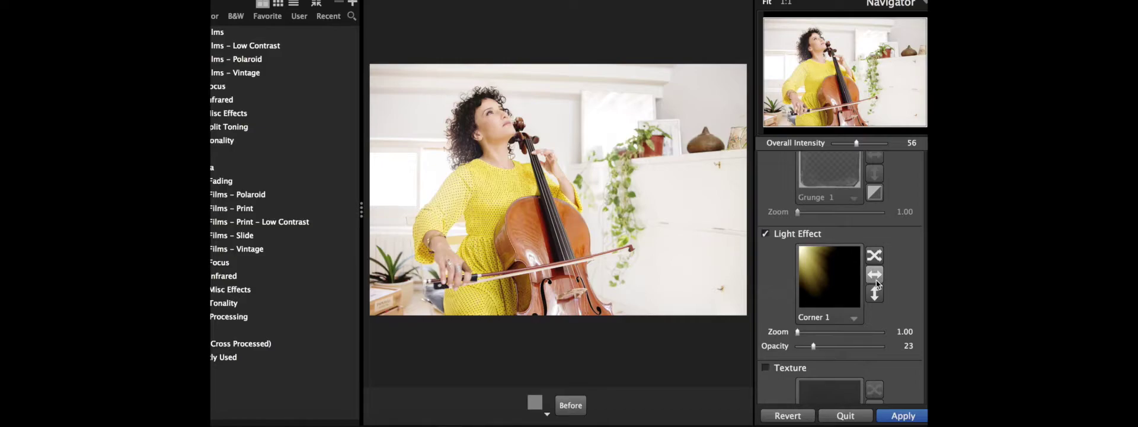
drag(812, 346, 882, 346)
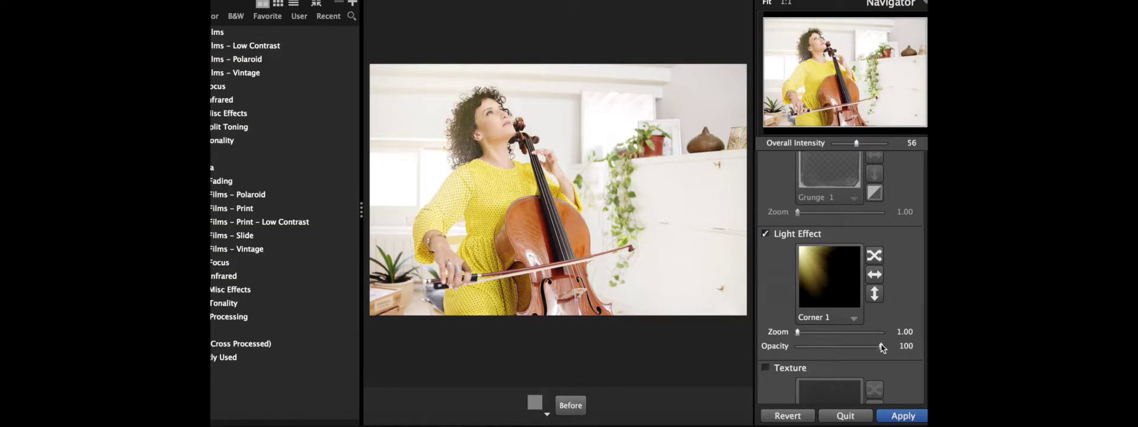
drag(852, 347, 817, 342)
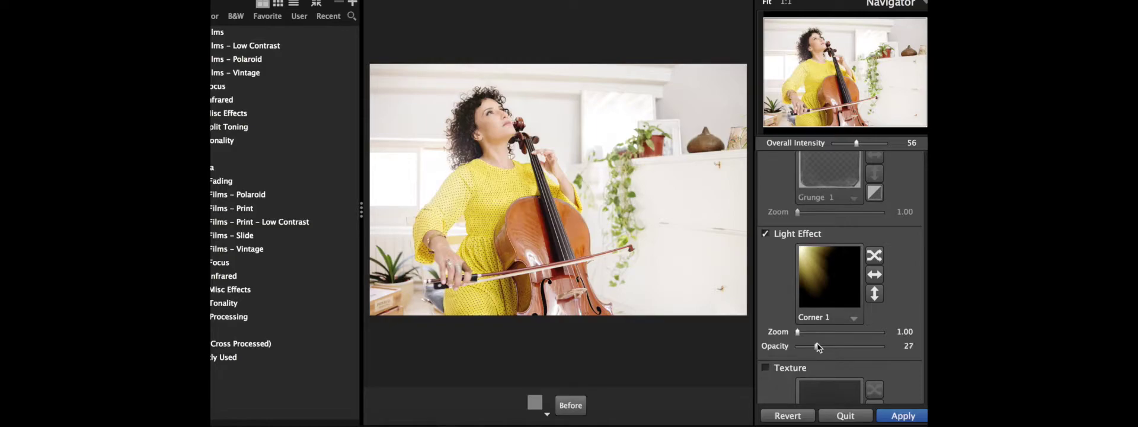
click(767, 233)
click(767, 234)
click(572, 409)
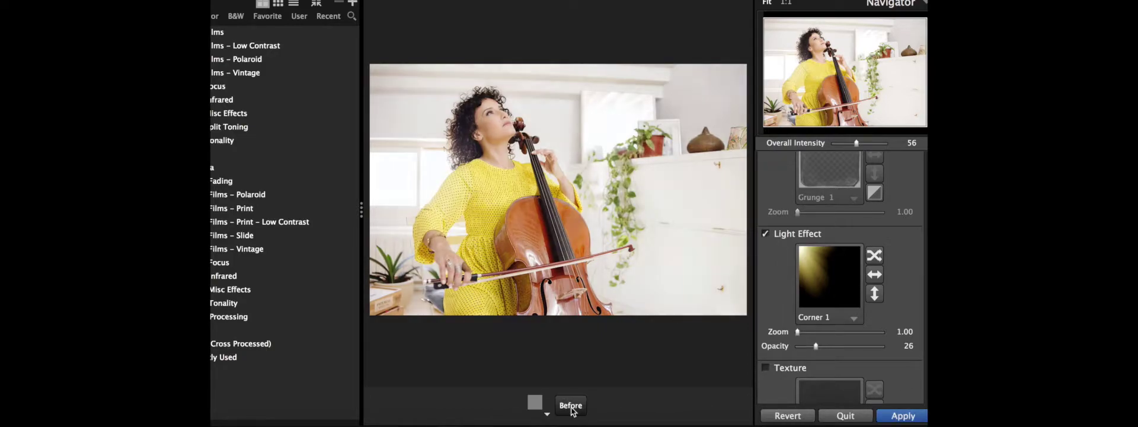
click(572, 410)
click(572, 409)
- Apply the Exposure 6 film look as a new layer and set that layer's opacity to 69%
click(919, 415)
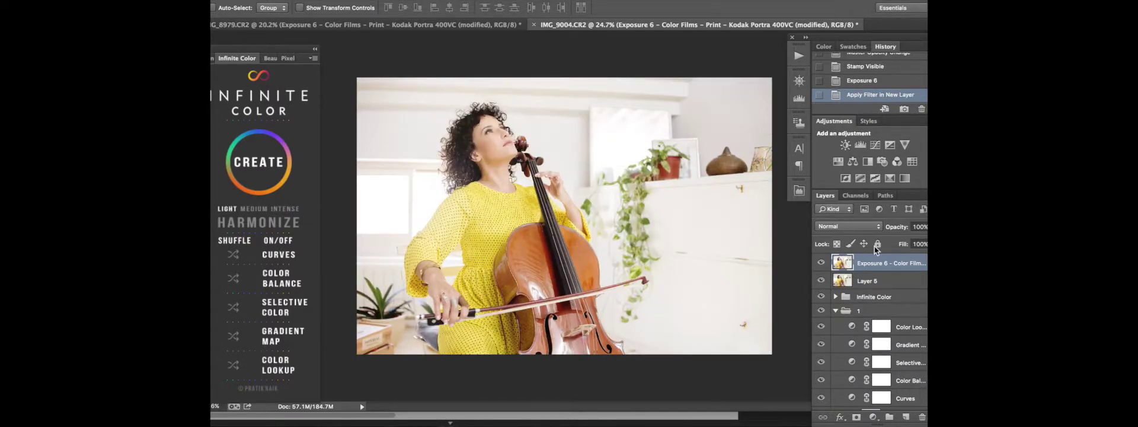
drag(903, 227, 883, 224)
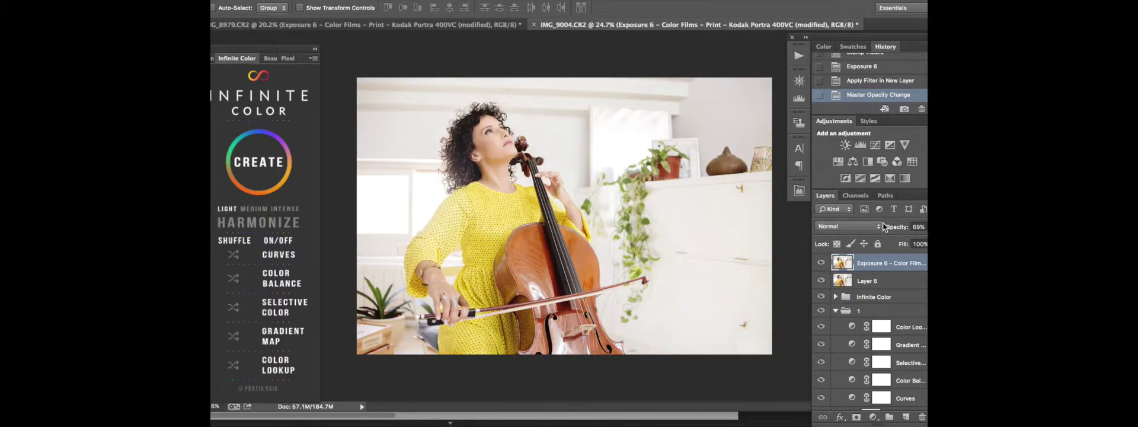